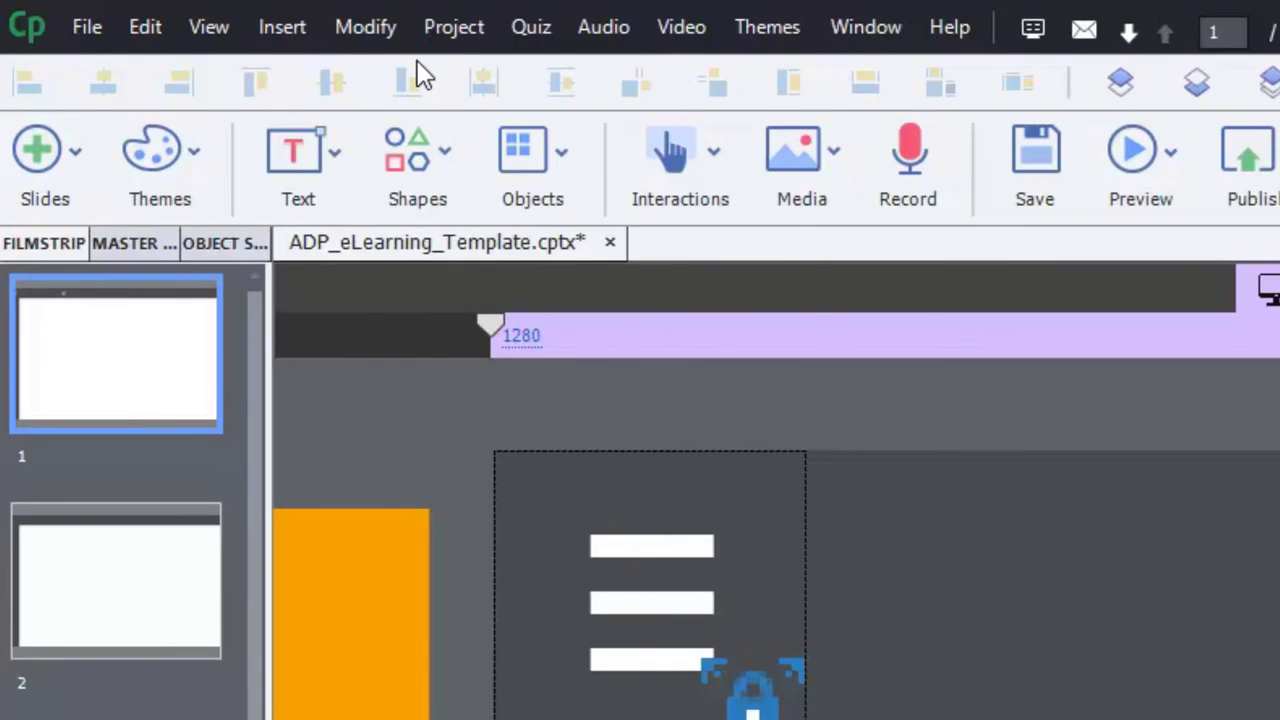
Review the project's TOC settings: overlay on the left, Empty.png icons, width 250.
click(184, 12)
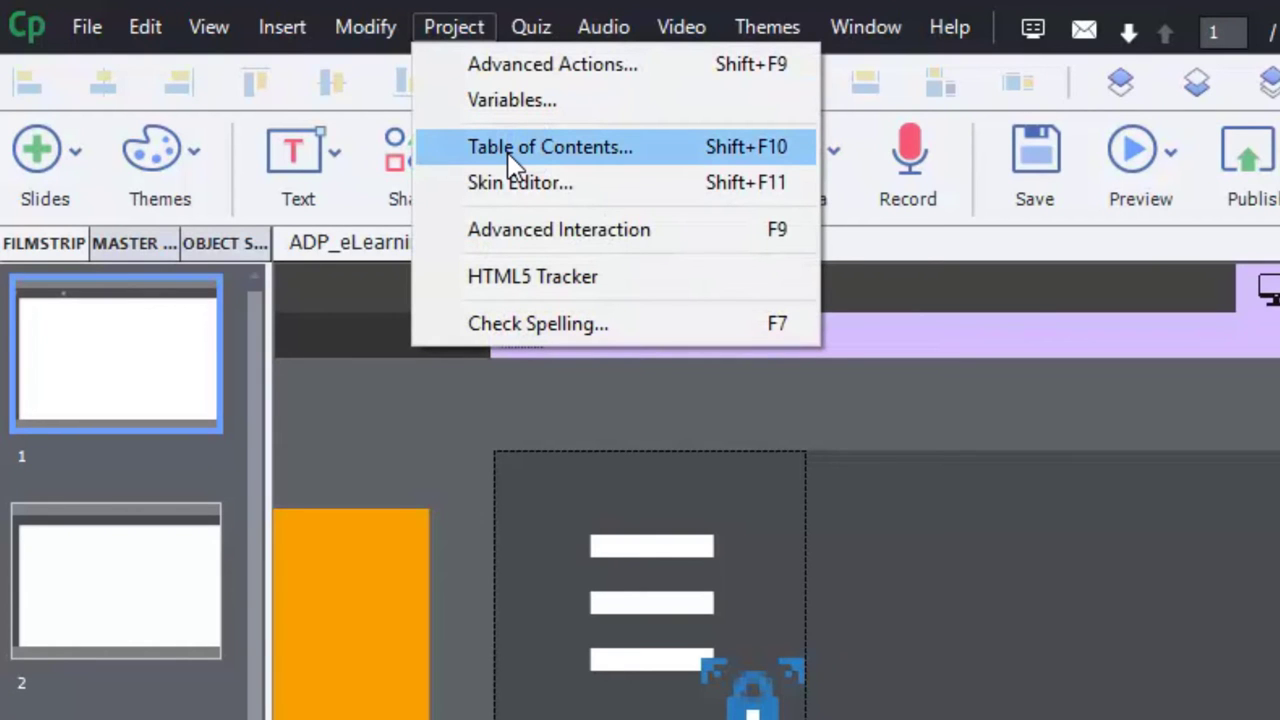
click(515, 182)
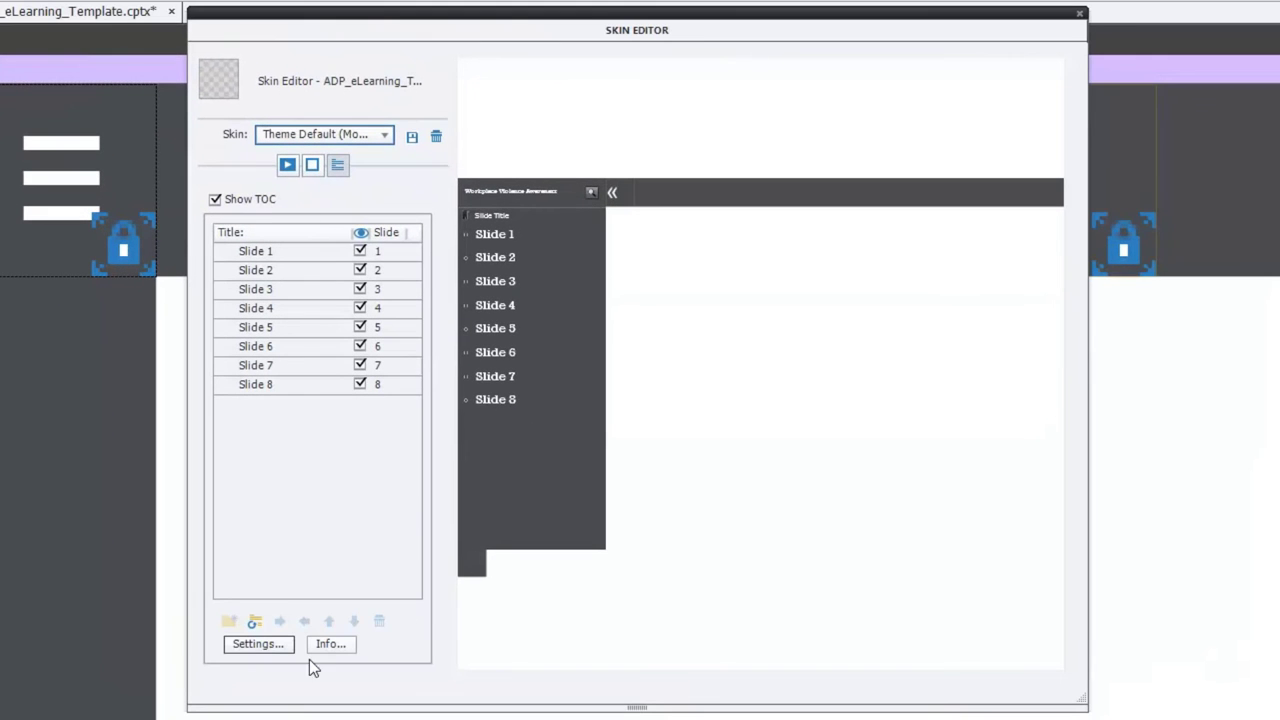
click(252, 645)
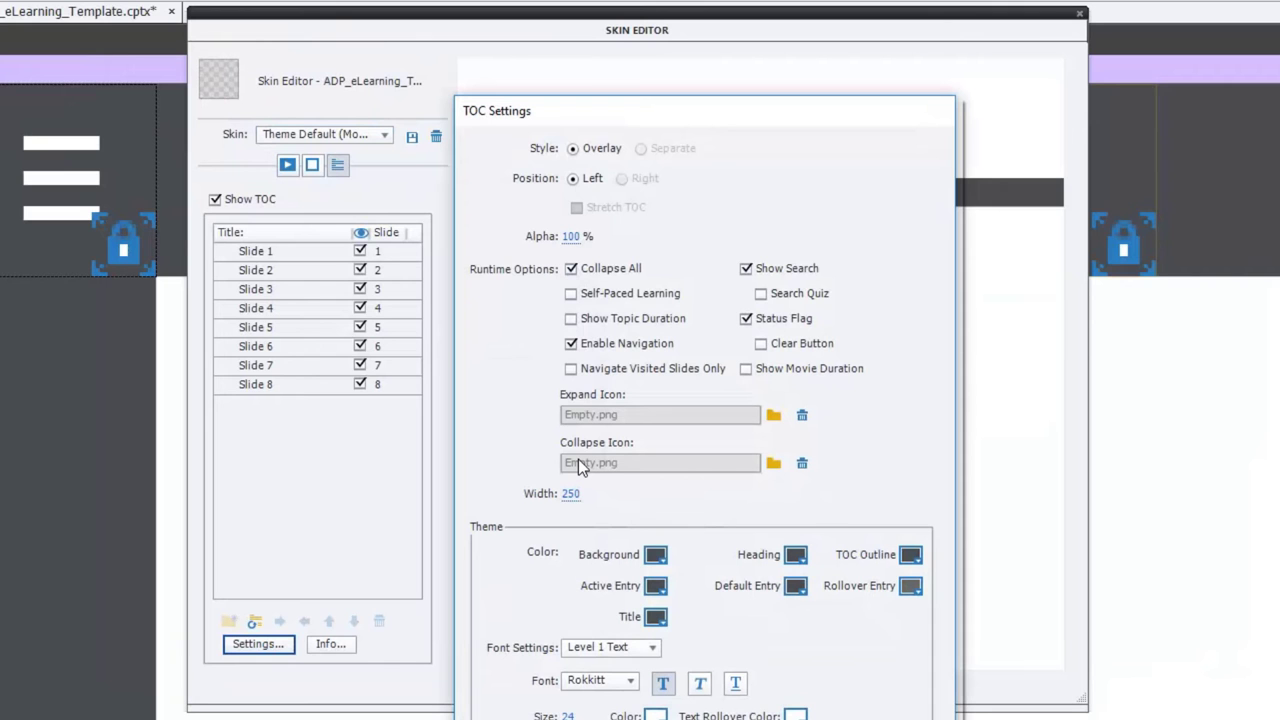
Close TOC Settings and the Skin Editor, then select the hamburger and « chevron shapes.
click(610, 718)
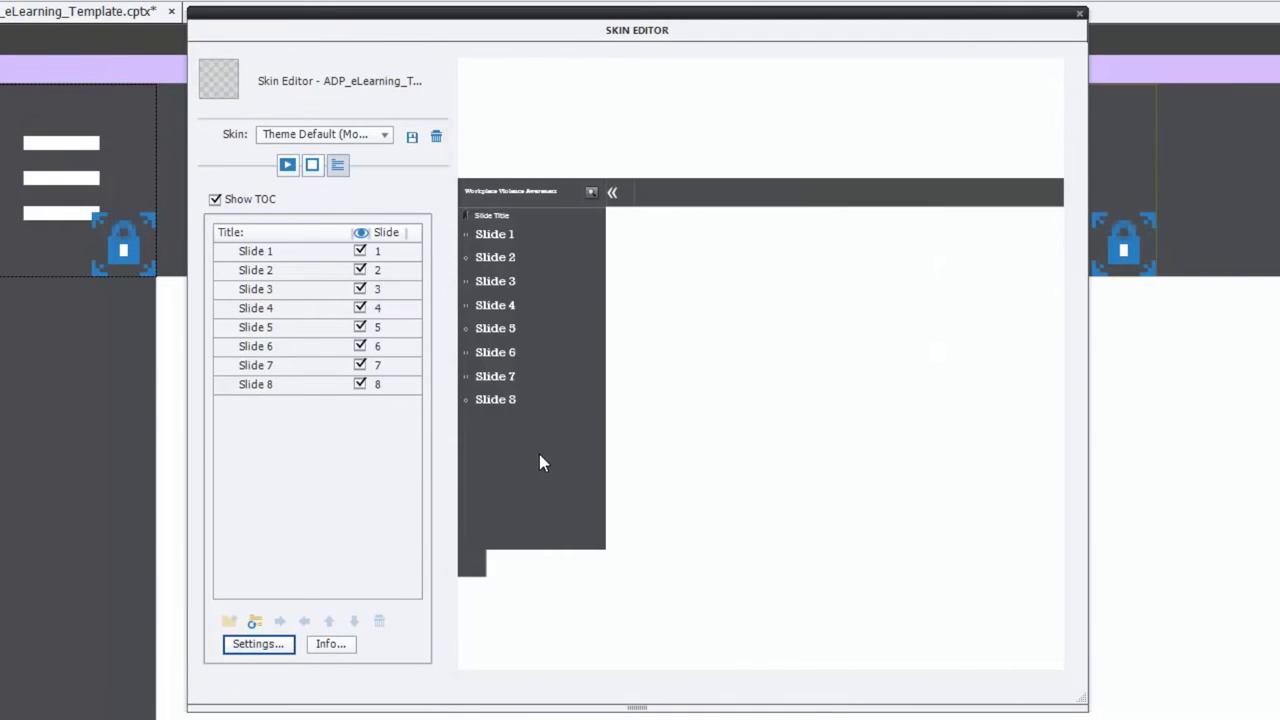
click(1079, 13)
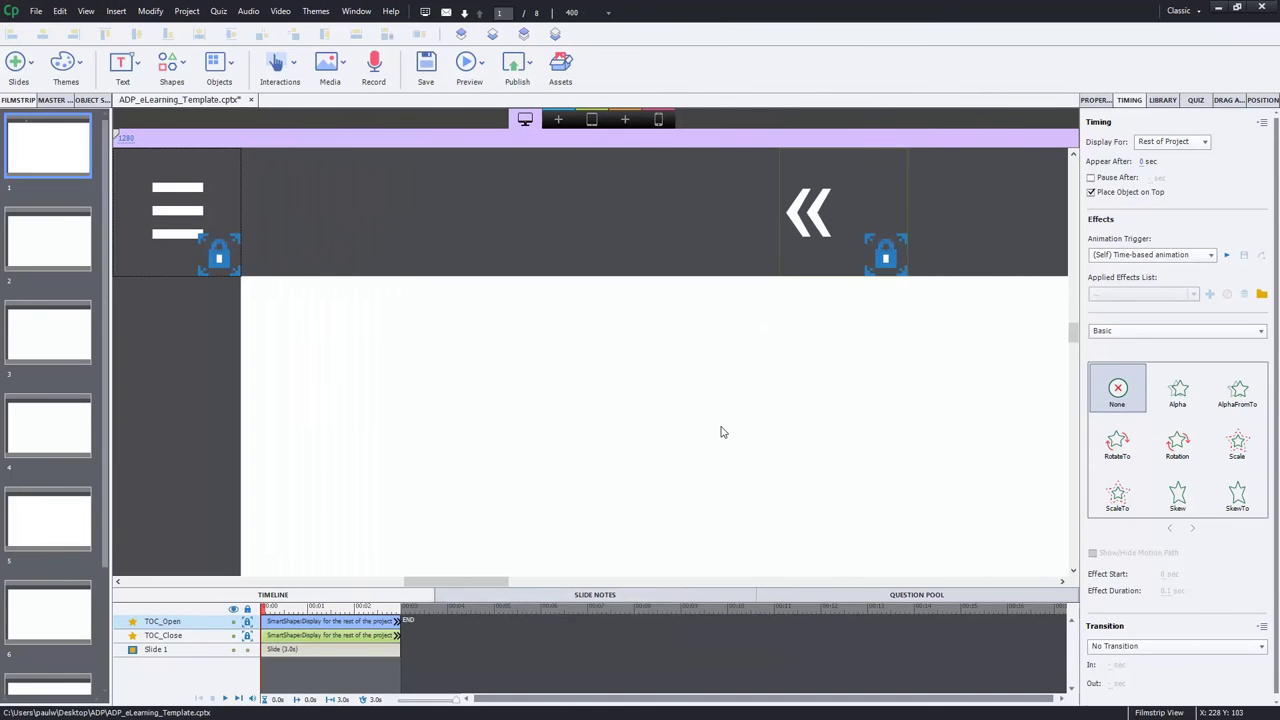
drag(458, 585, 449, 585)
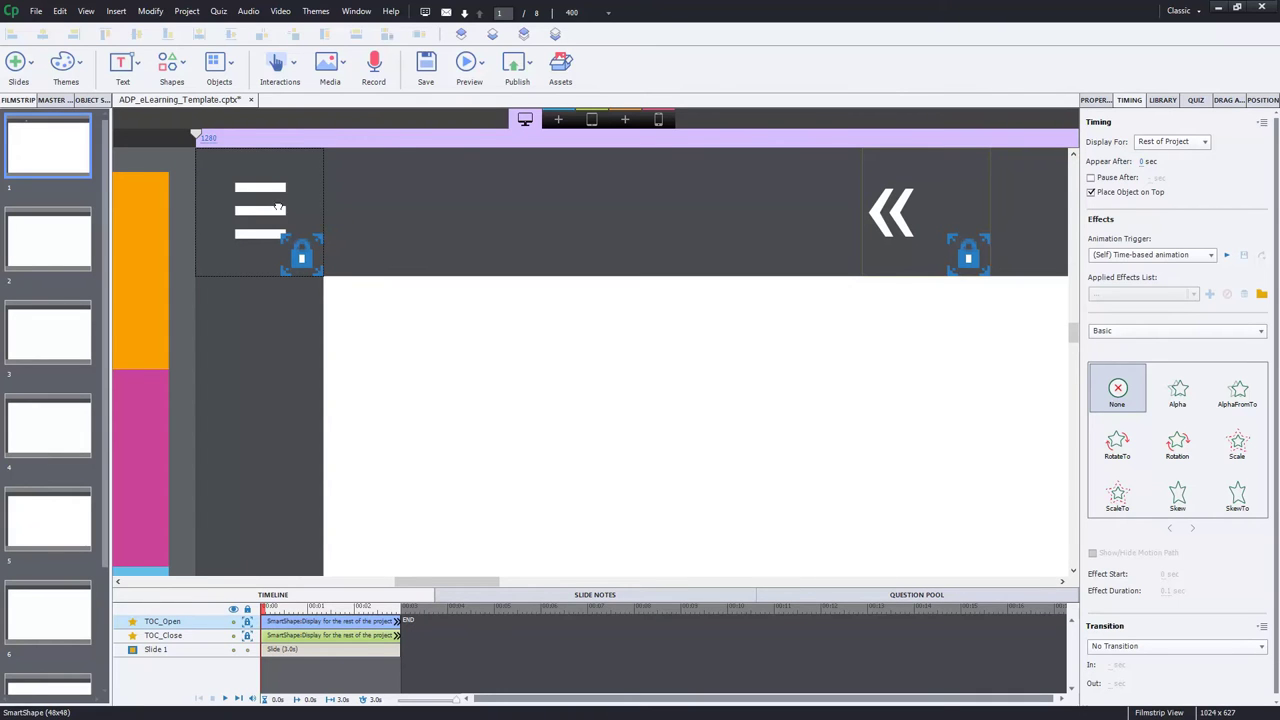
click(880, 210)
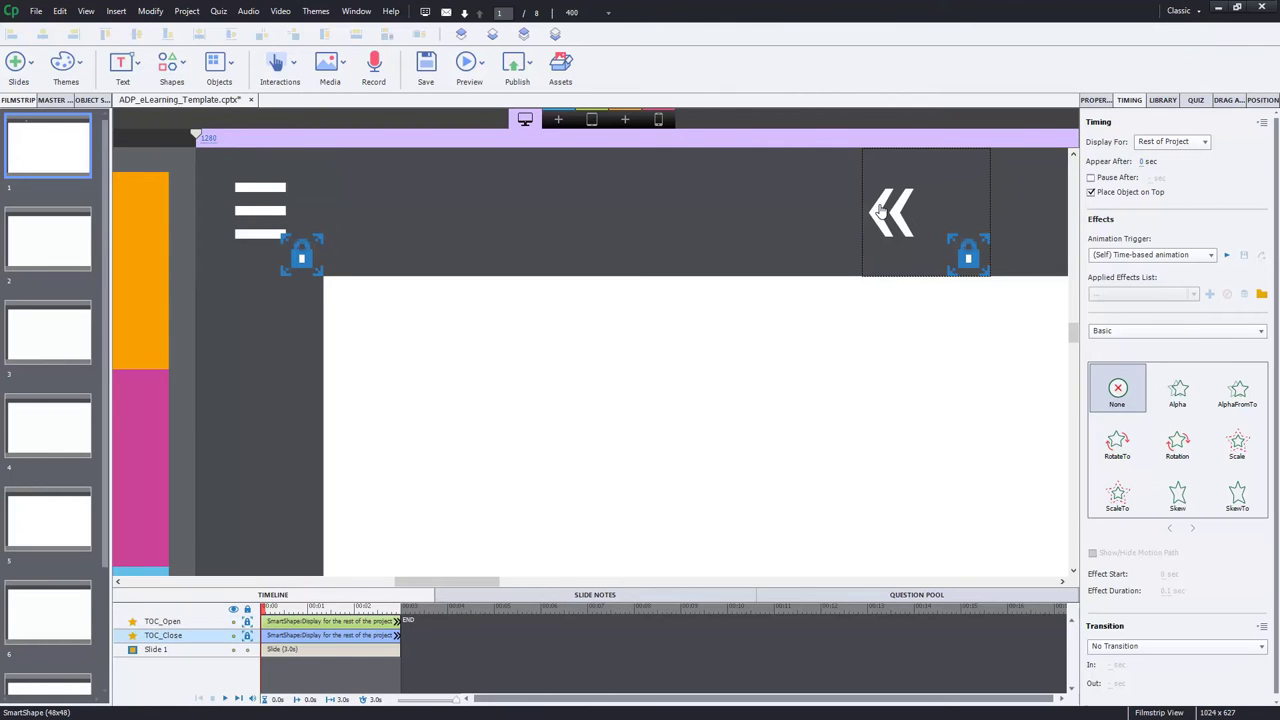
click(277, 212)
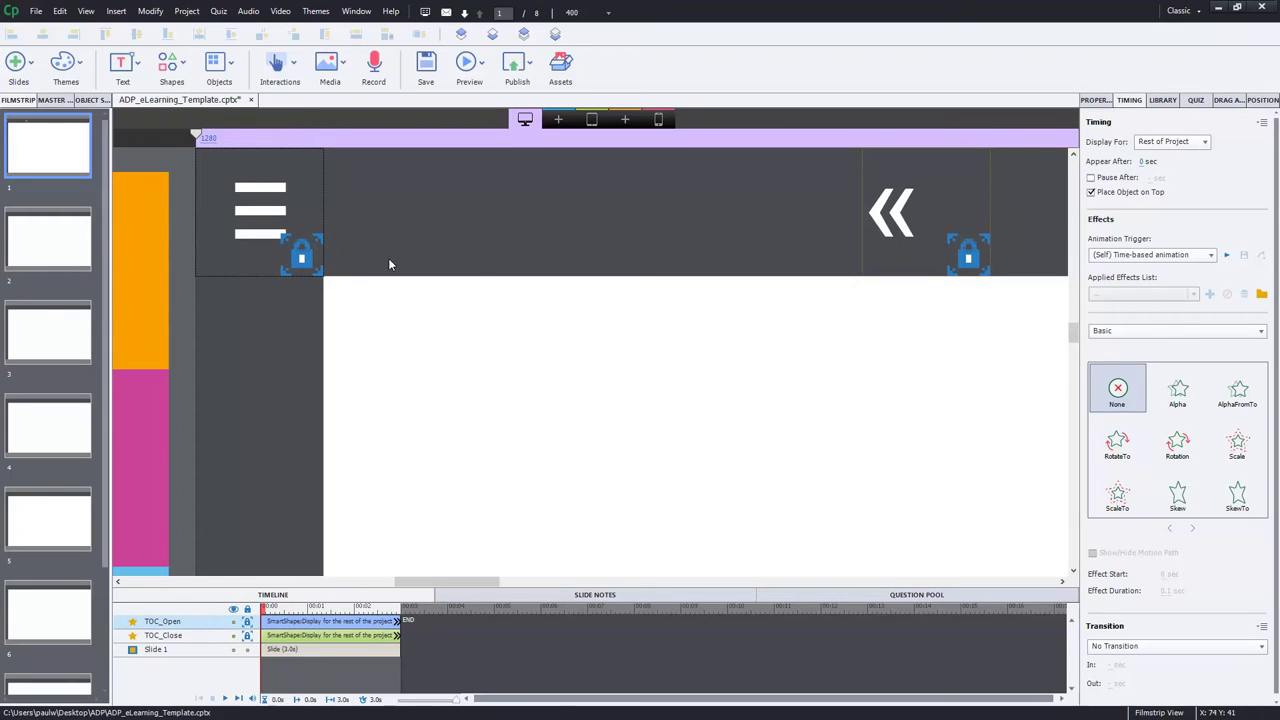
click(900, 228)
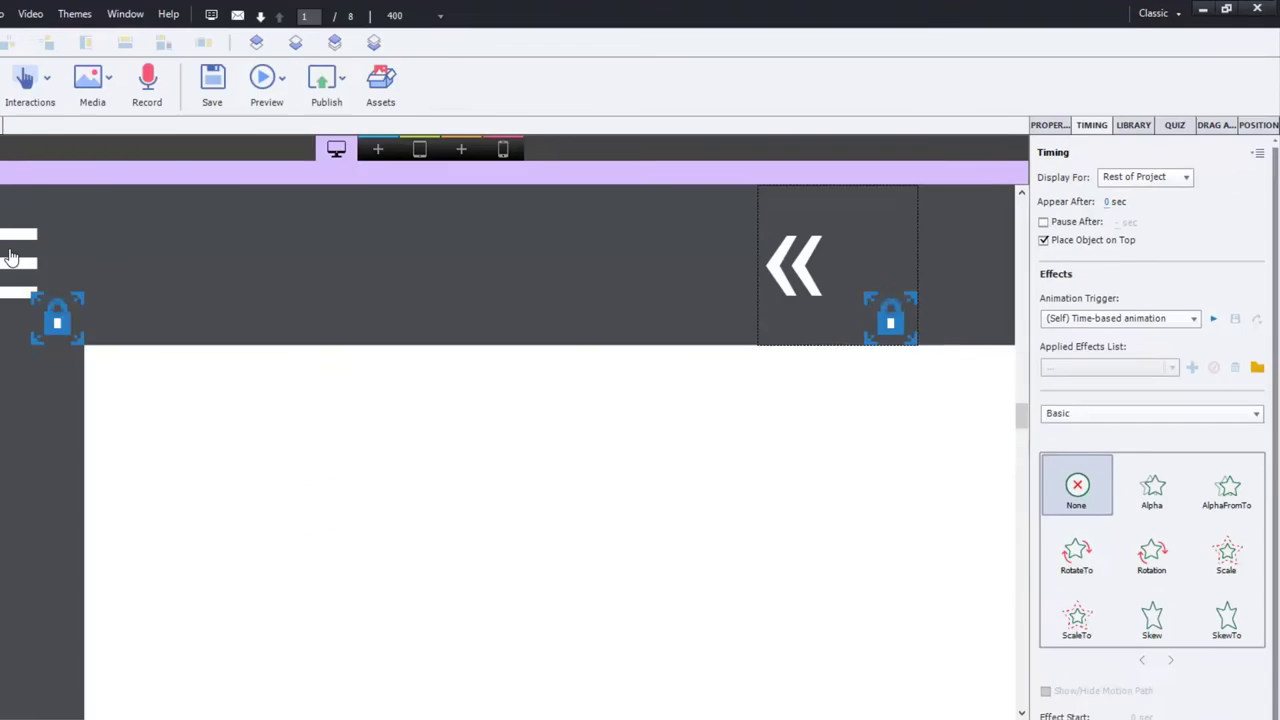
Compare the actions of TOC_Open (Open_TOC) and TOC_Close (Hide_TOC) in Properties.
click(263, 206)
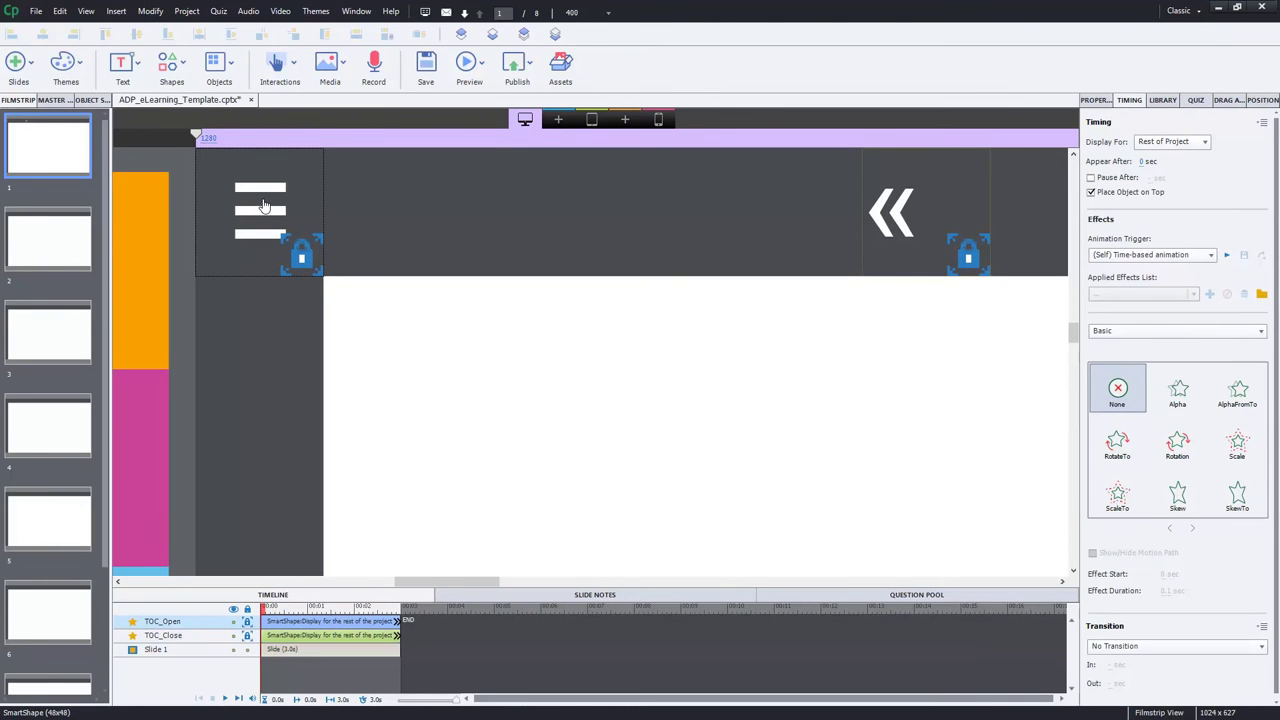
click(1095, 100)
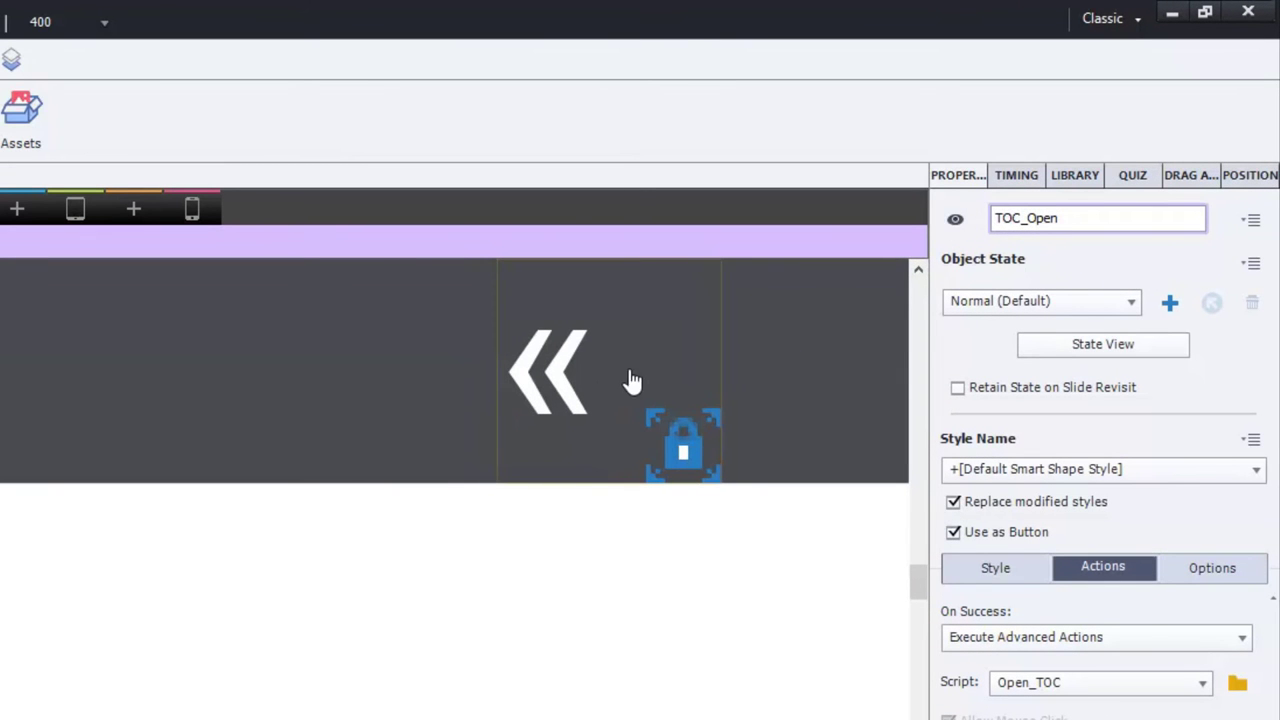
click(593, 376)
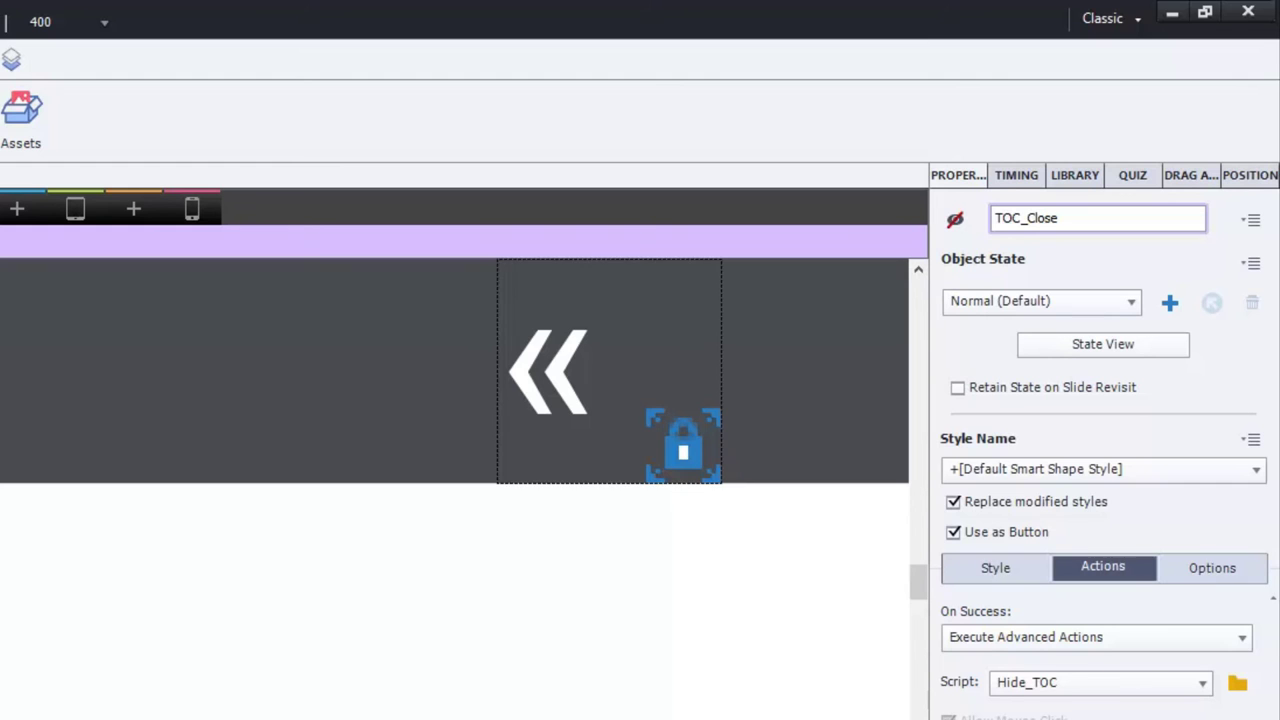
click(548, 372)
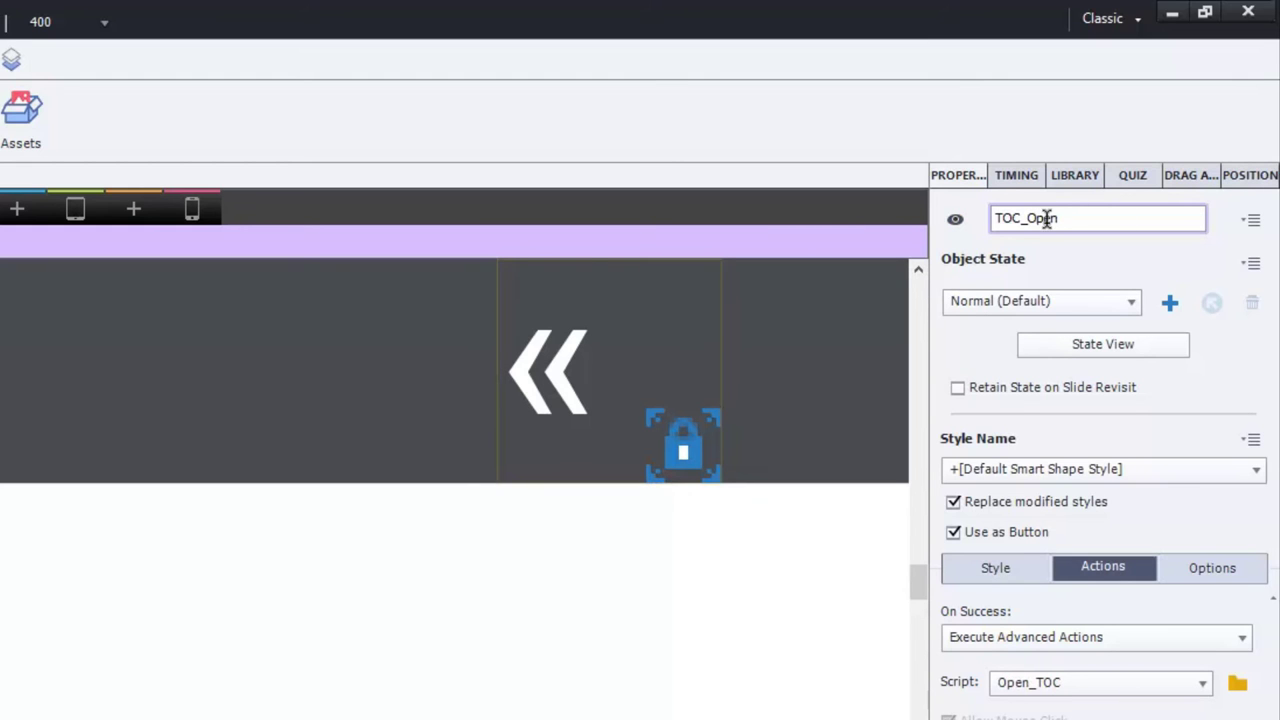
click(622, 370)
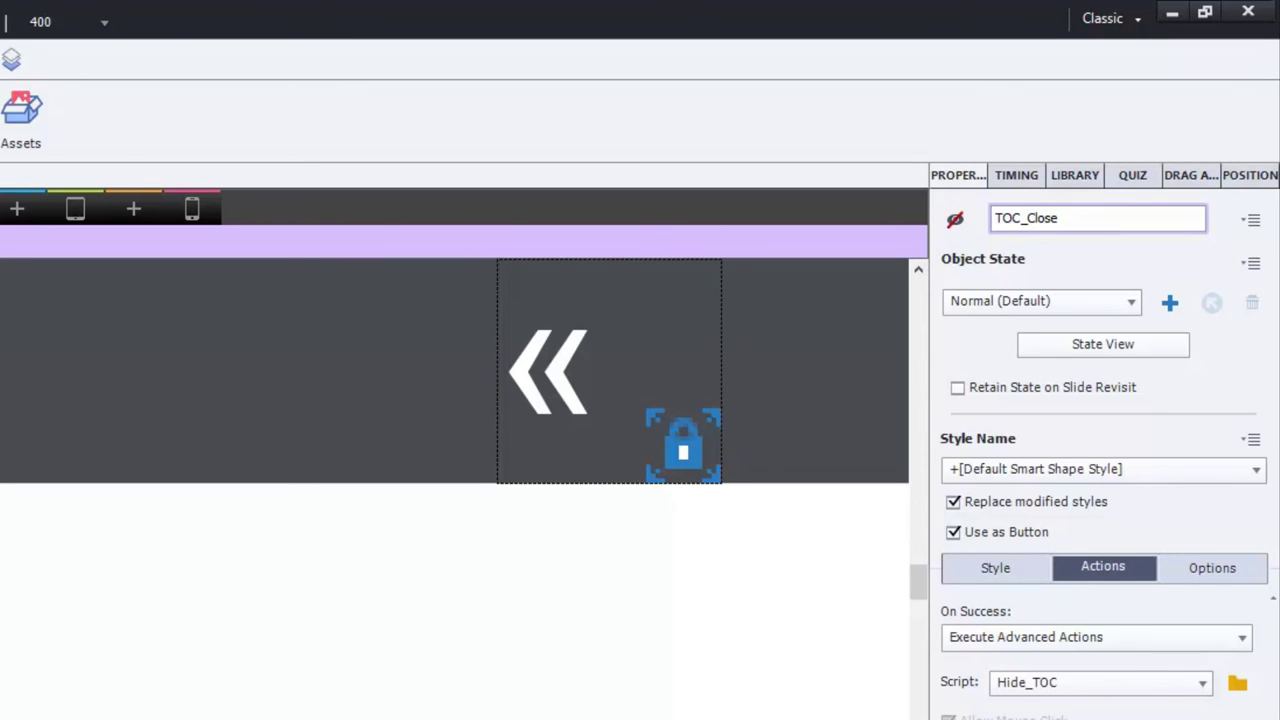
click(610, 370)
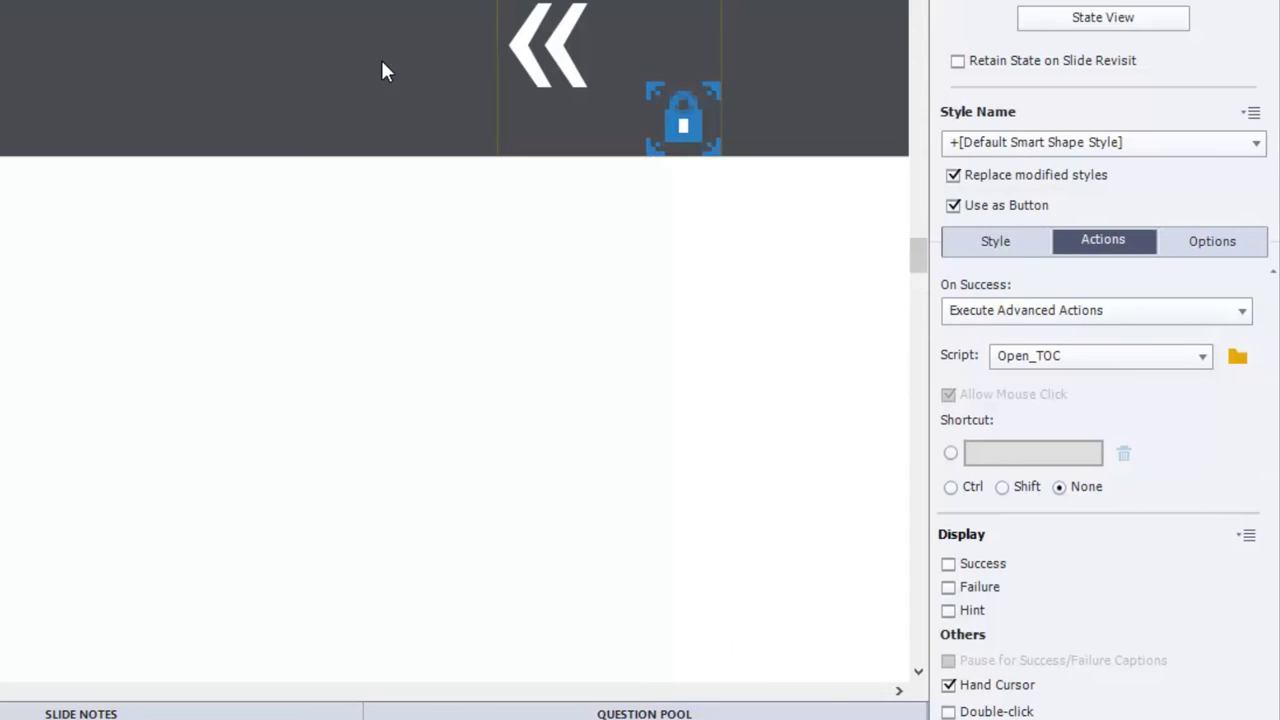
click(575, 75)
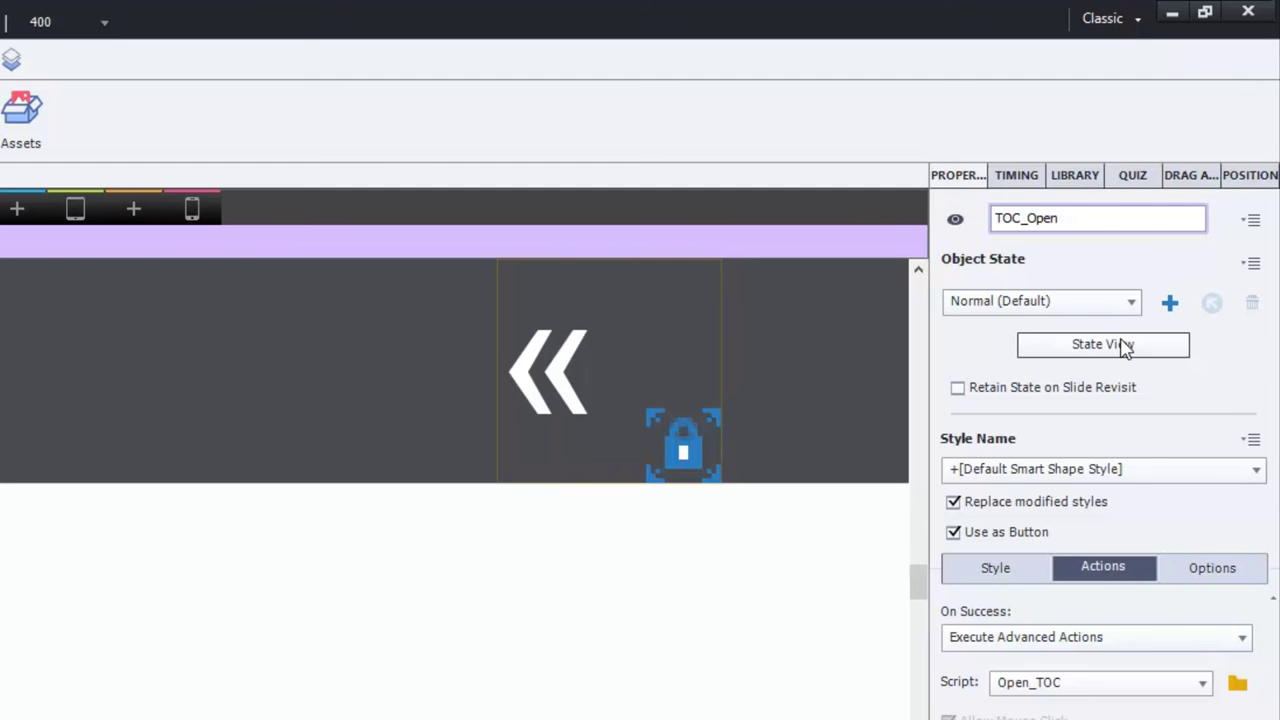
click(1124, 345)
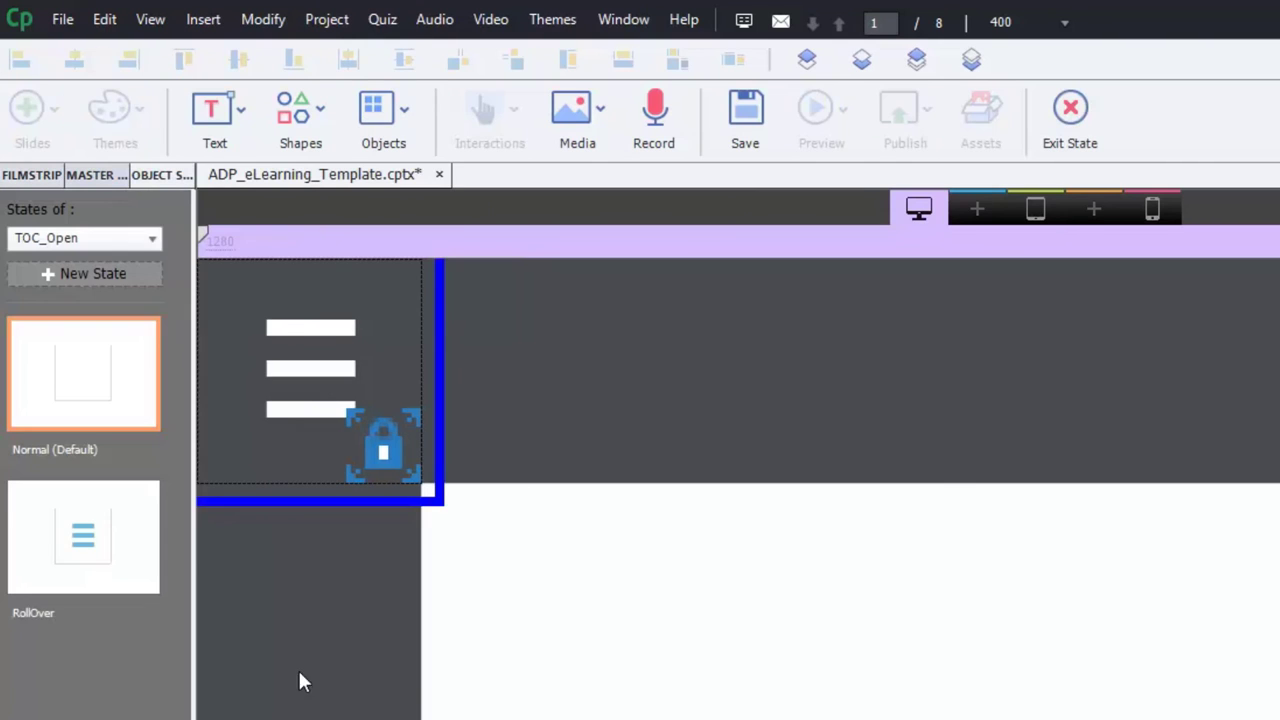
click(106, 557)
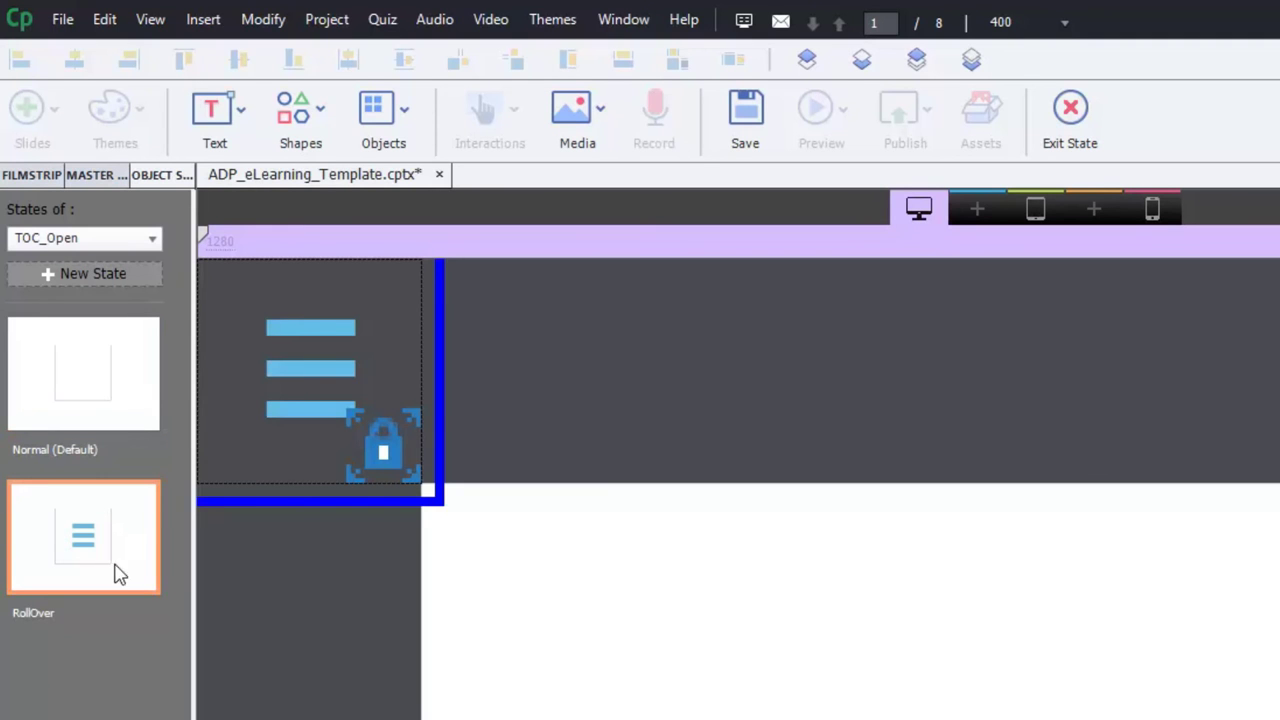
click(1069, 110)
click(1279, 376)
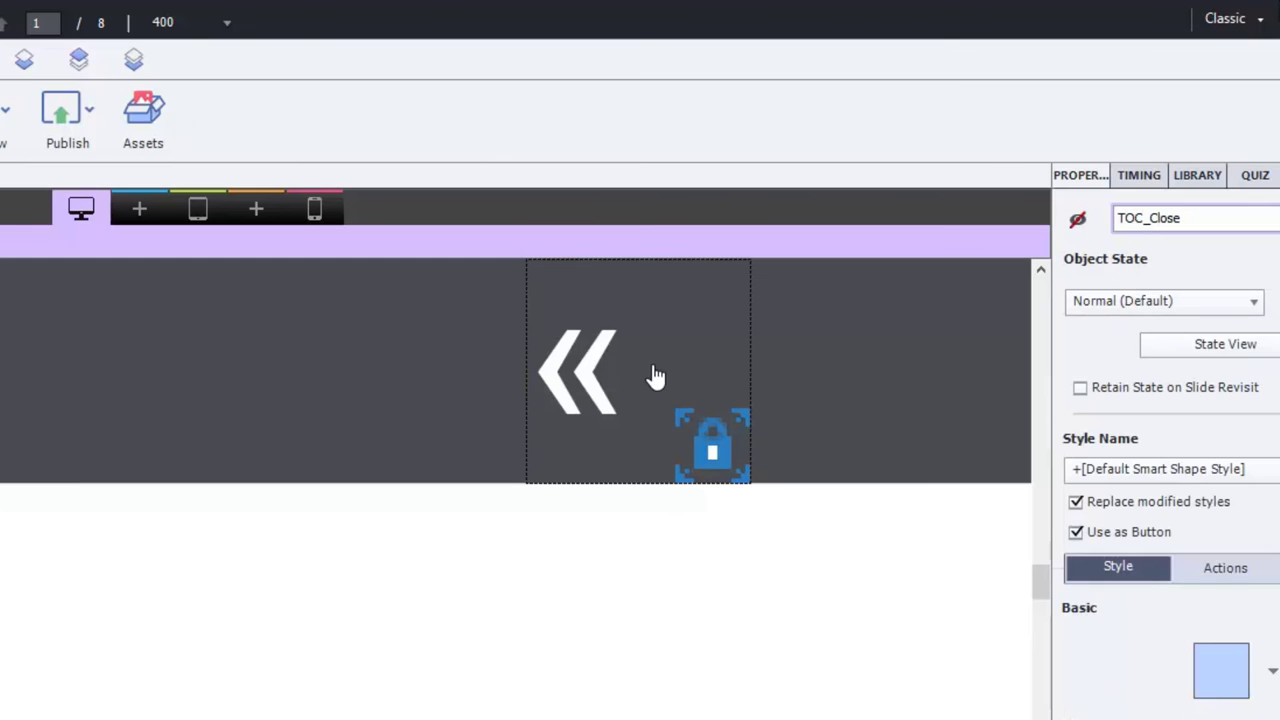
click(1232, 350)
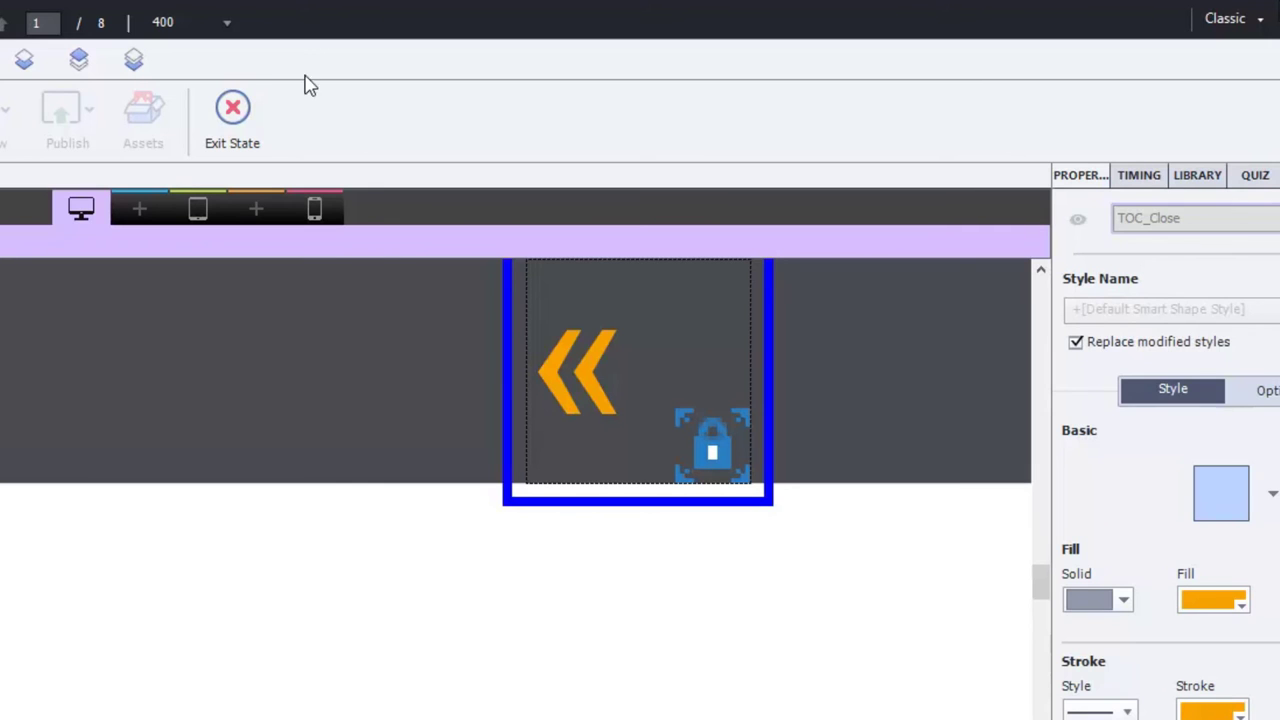
click(232, 110)
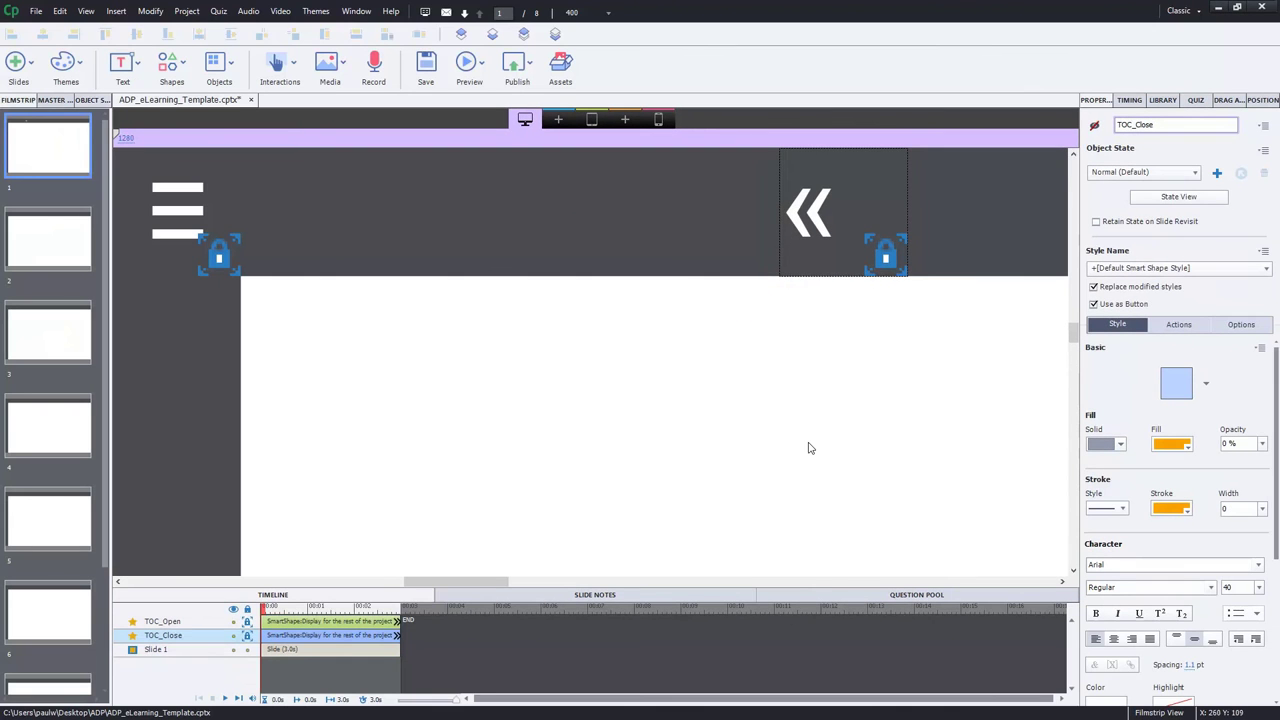
click(378, 414)
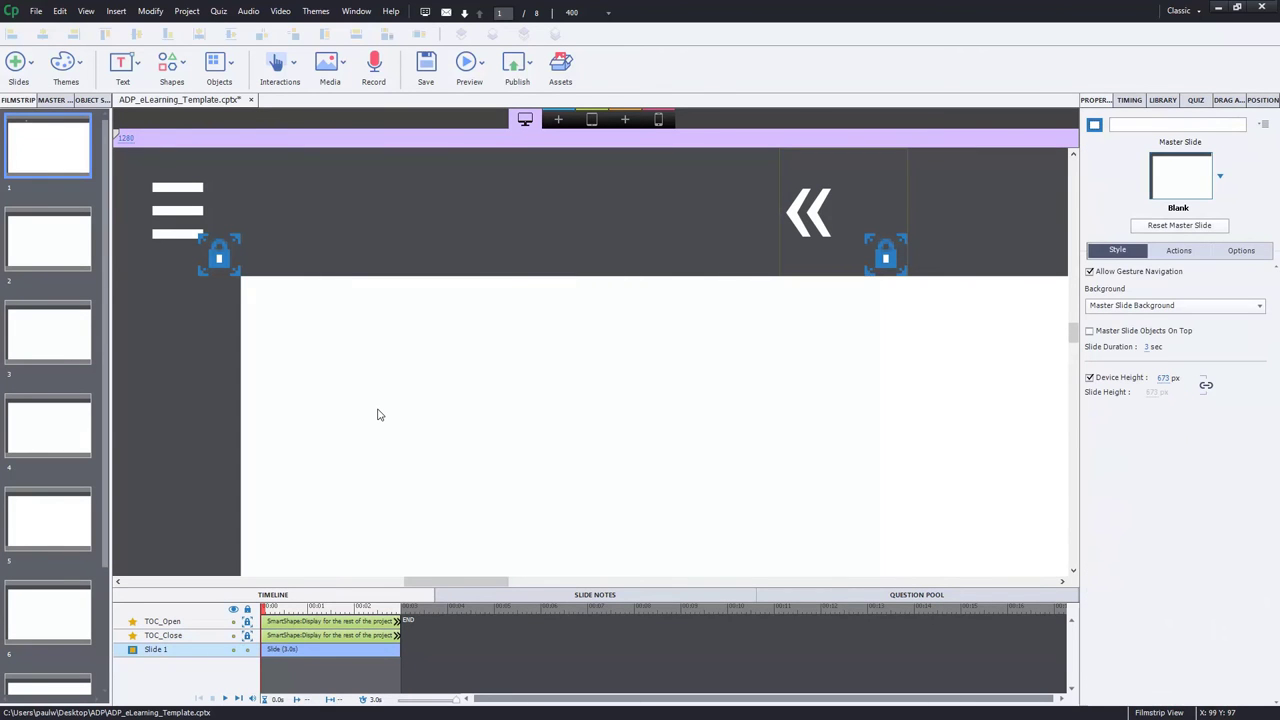
click(189, 13)
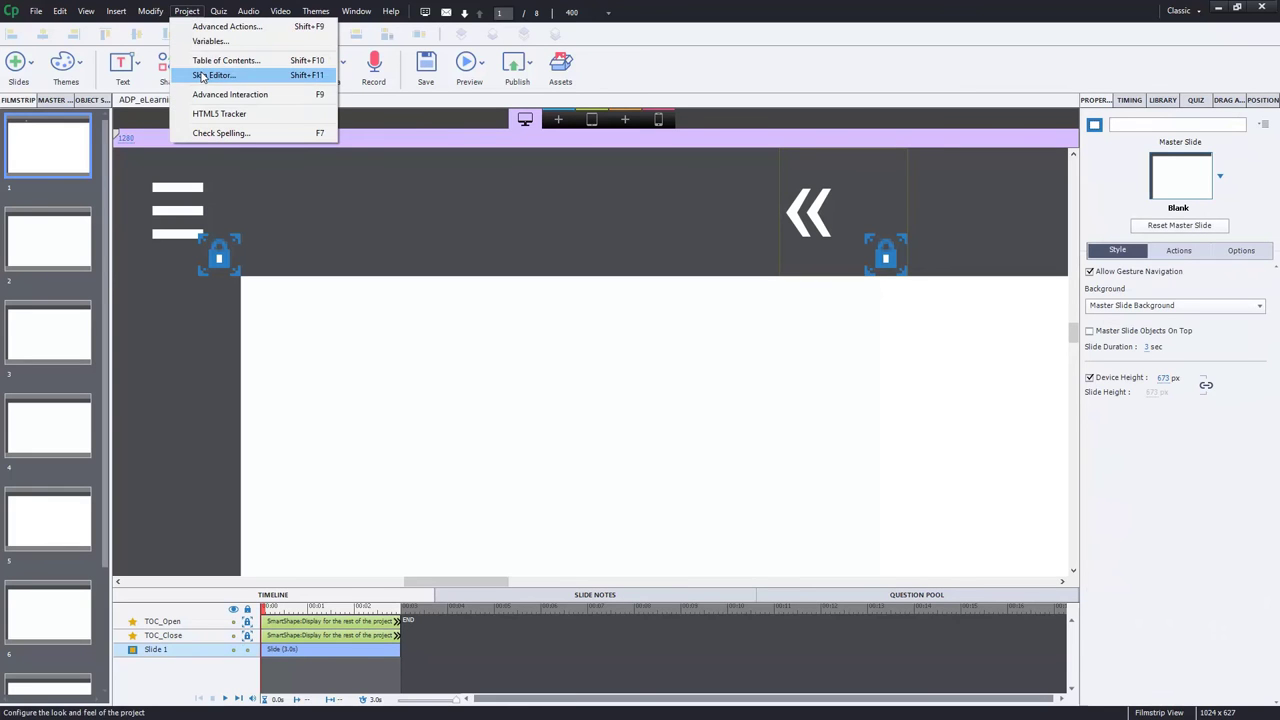
click(203, 62)
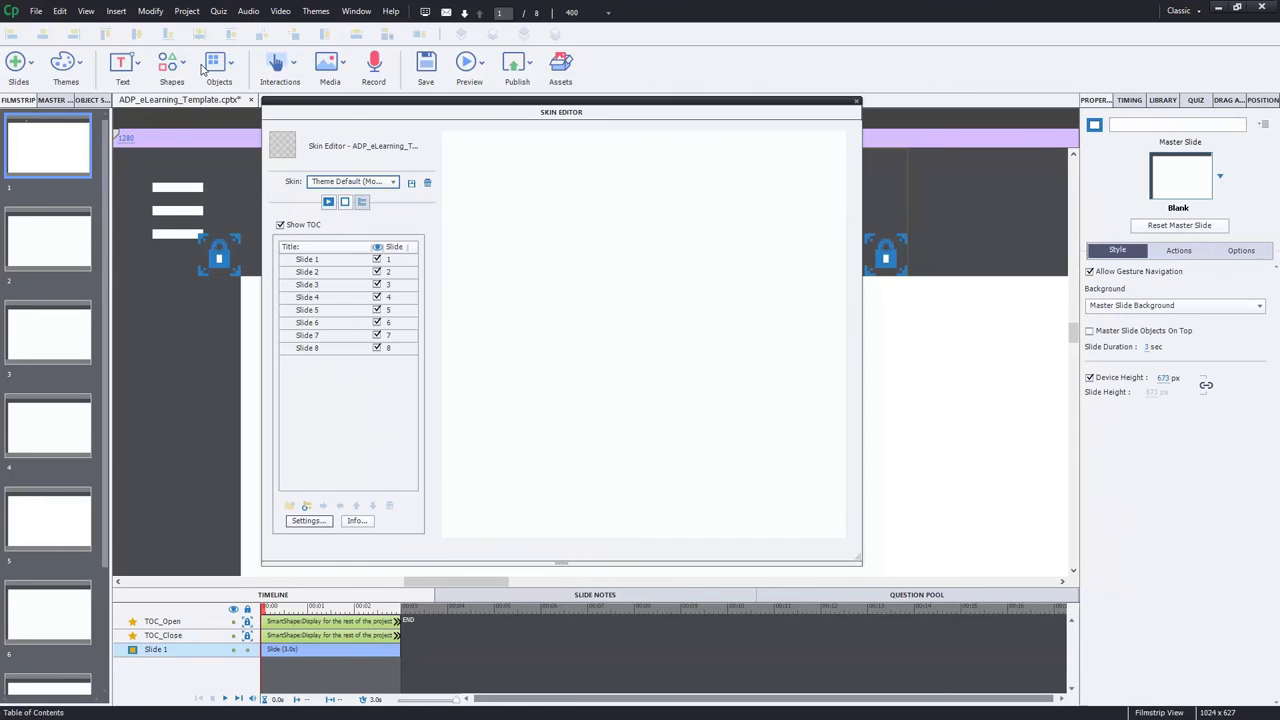
click(308, 520)
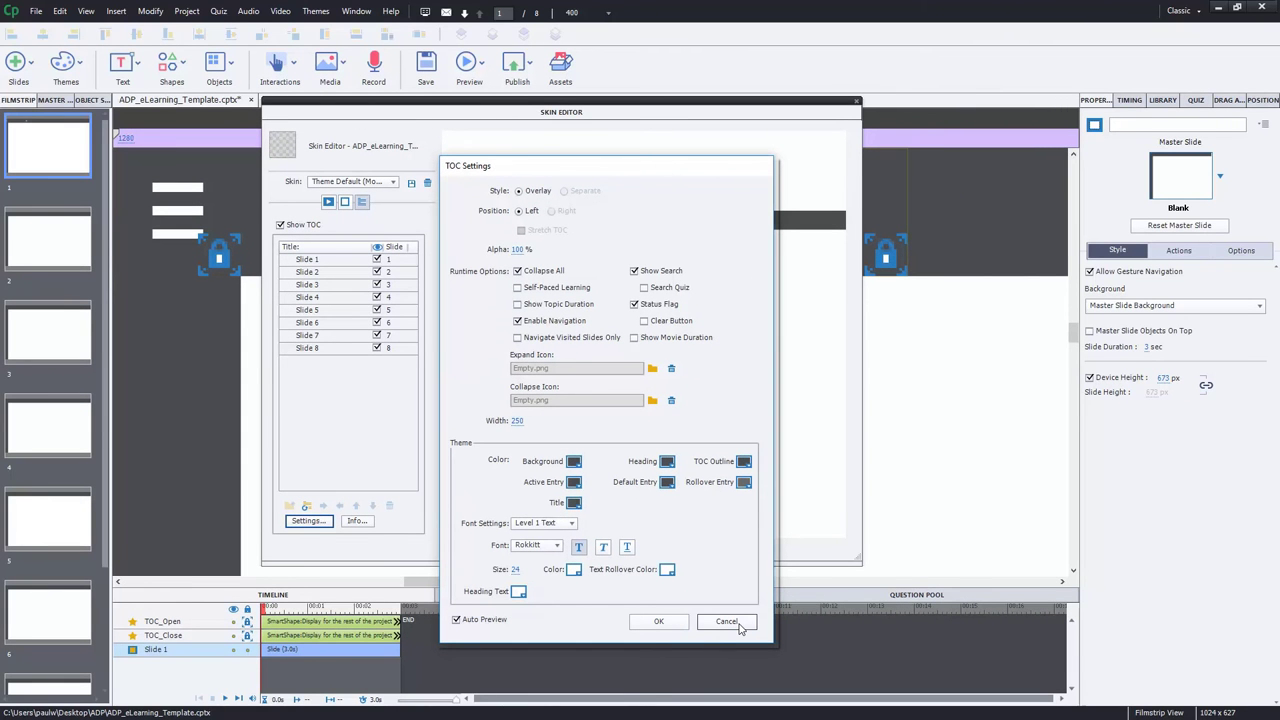
click(739, 626)
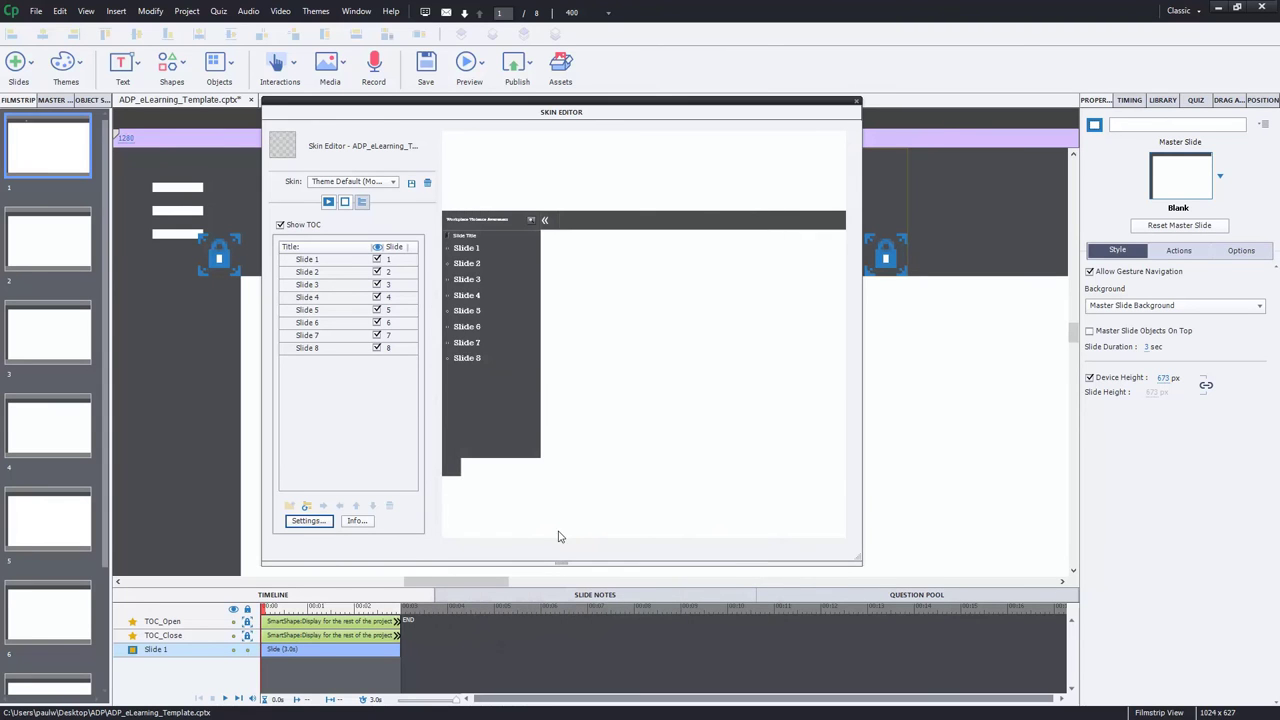
click(856, 102)
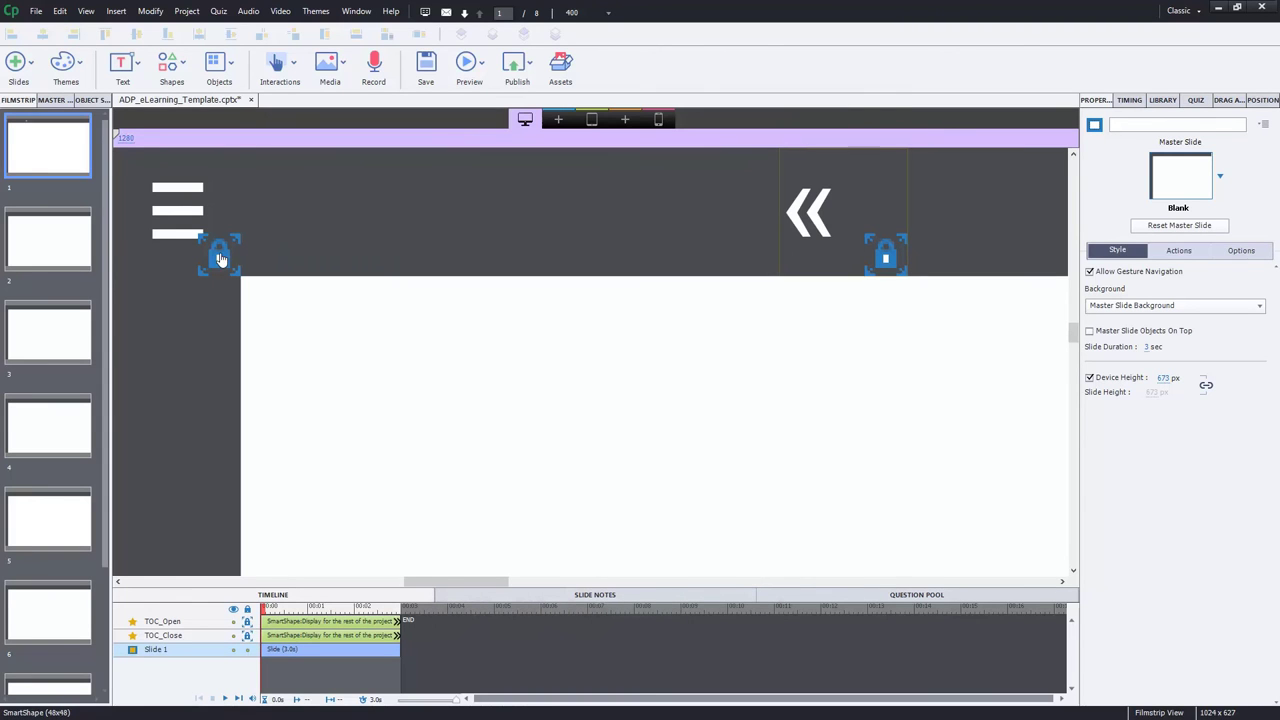
Inspect TOC_Open's click action and view the Open_TOC script in Advanced Actions.
click(203, 205)
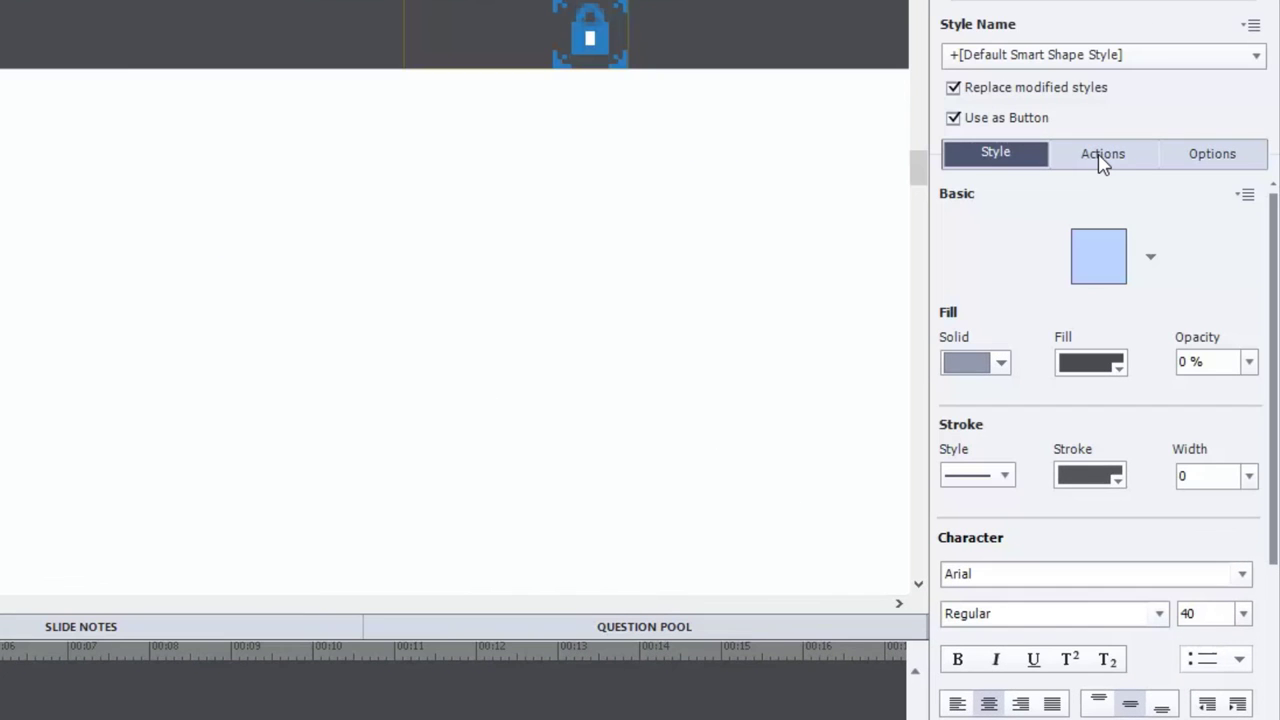
click(1103, 155)
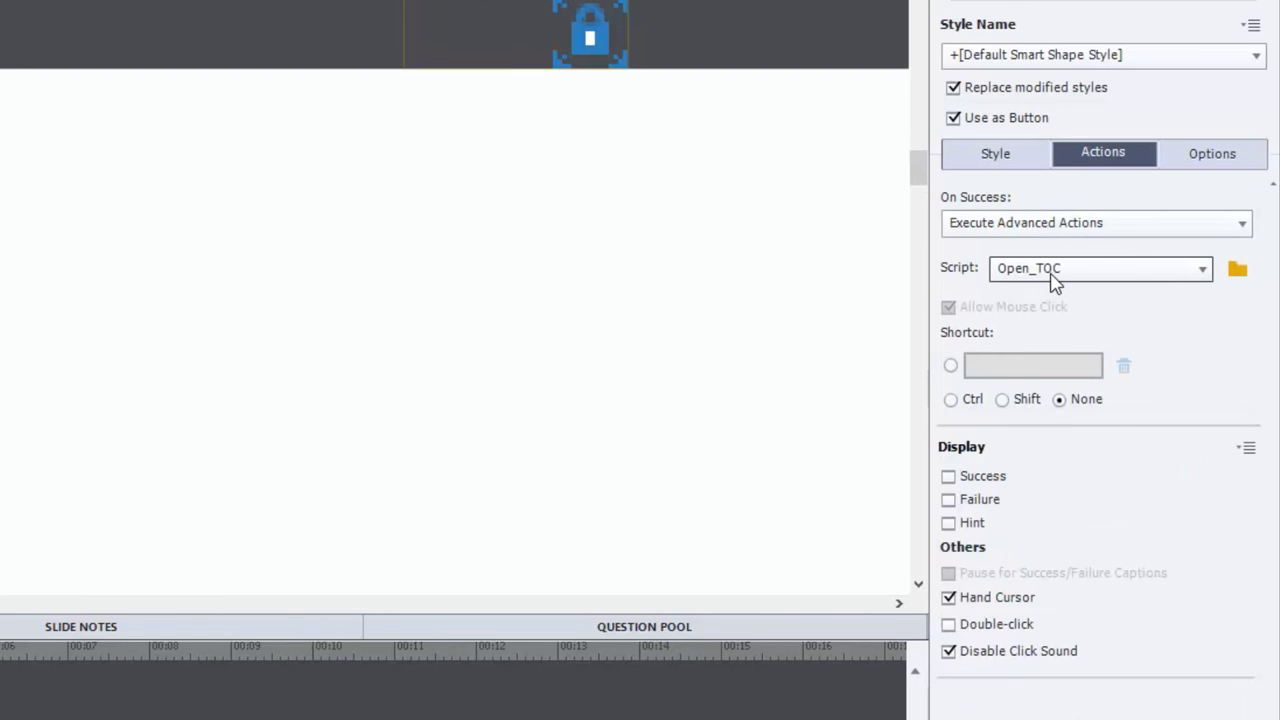
click(1238, 270)
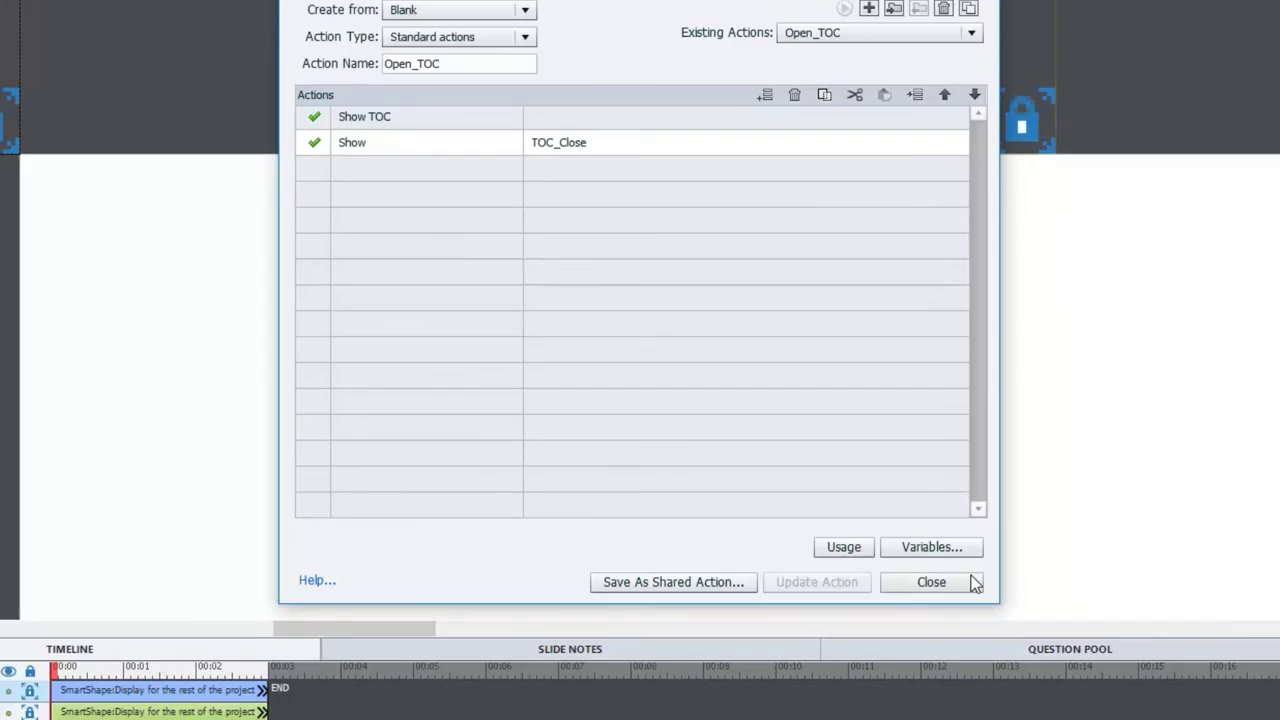
click(1150, 632)
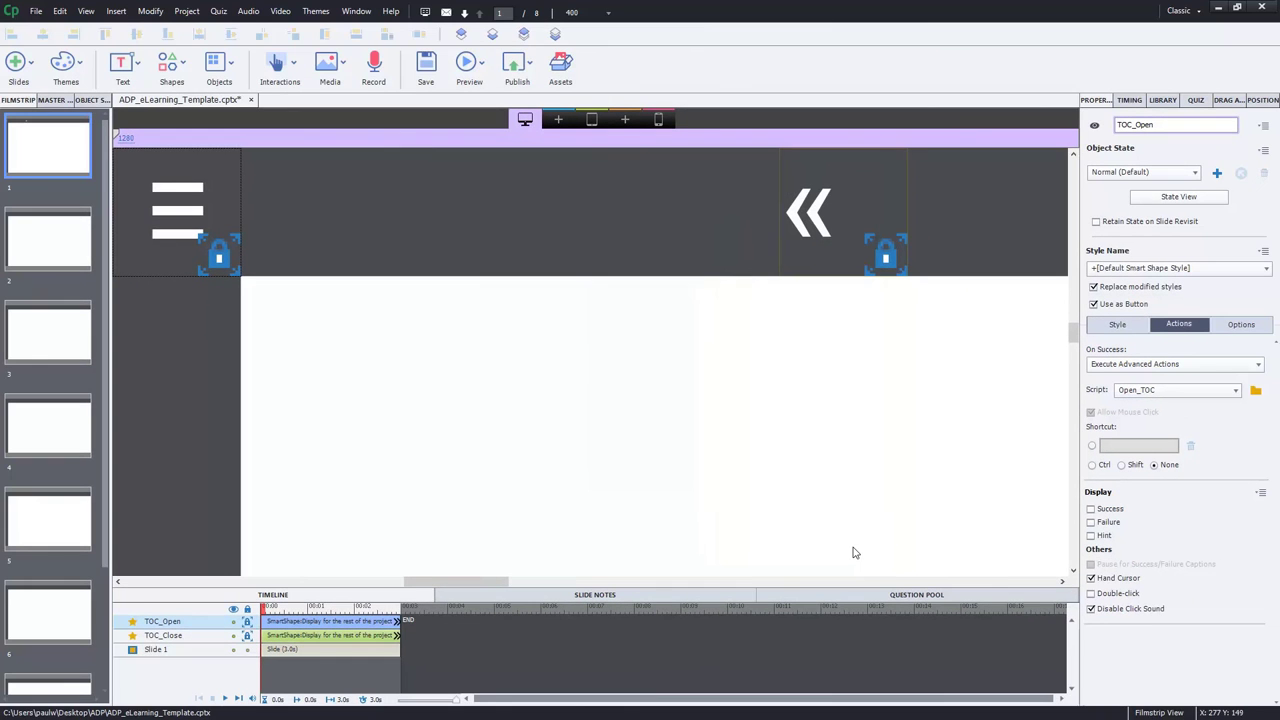
Select the « TOC_Close button to show its Execute Advanced Actions: Hide_TOC setting.
click(830, 204)
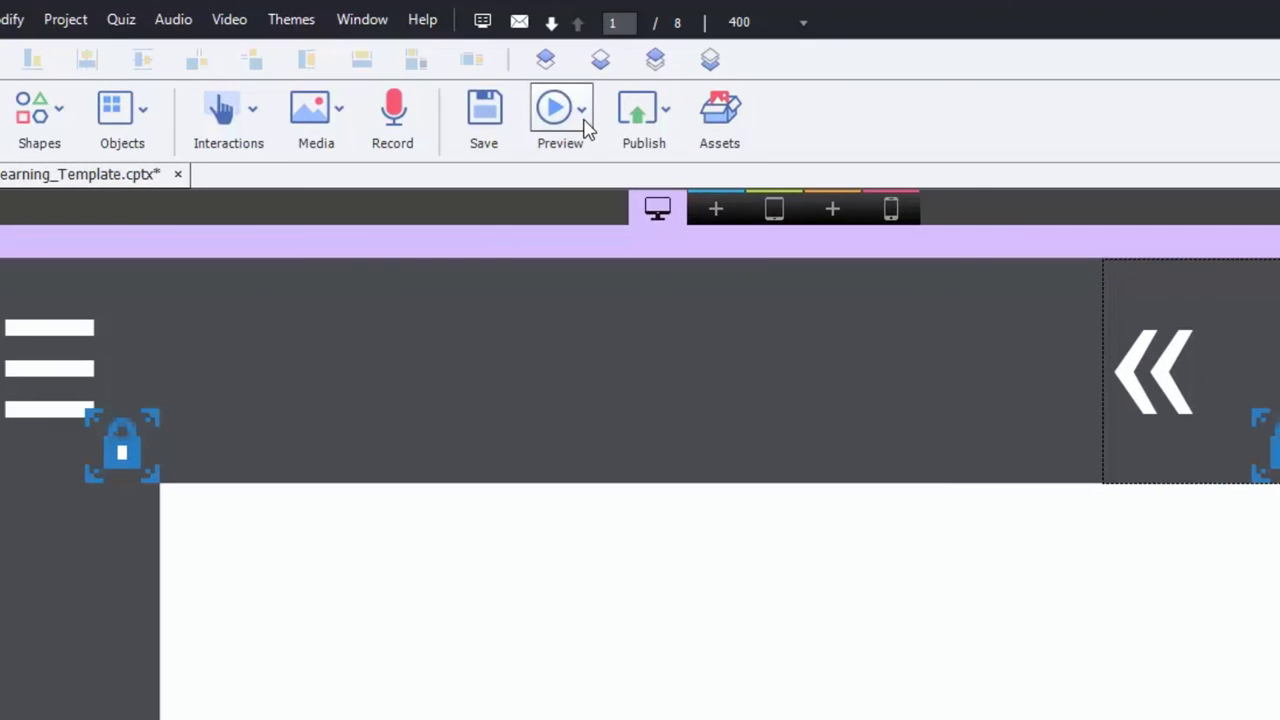
Preview the whole project in HTML5, then open and collapse the TOC.
click(486, 70)
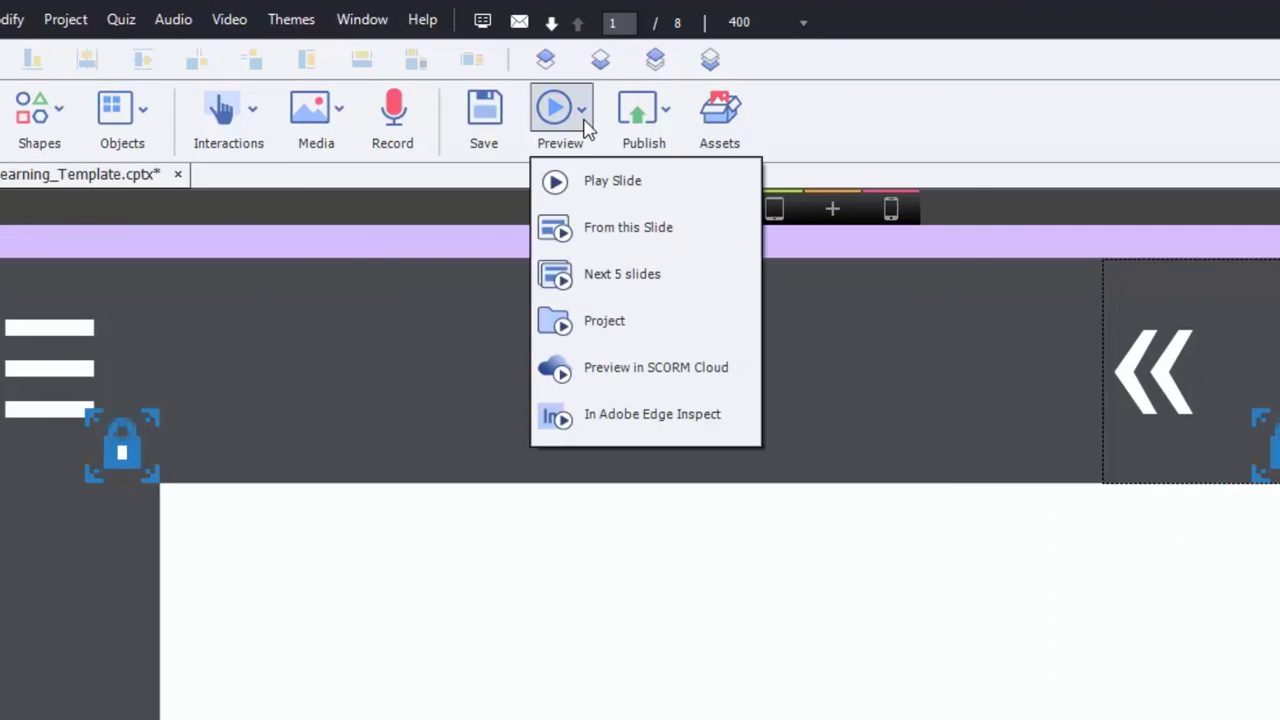
click(608, 320)
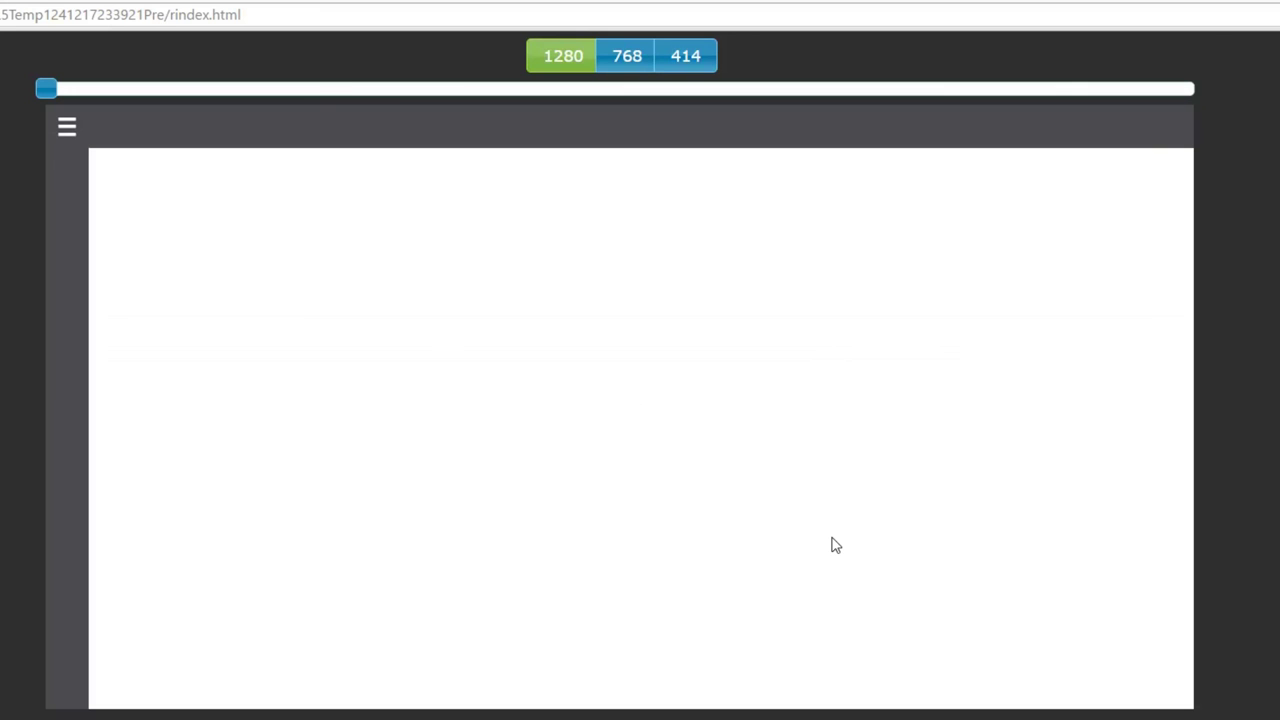
click(67, 130)
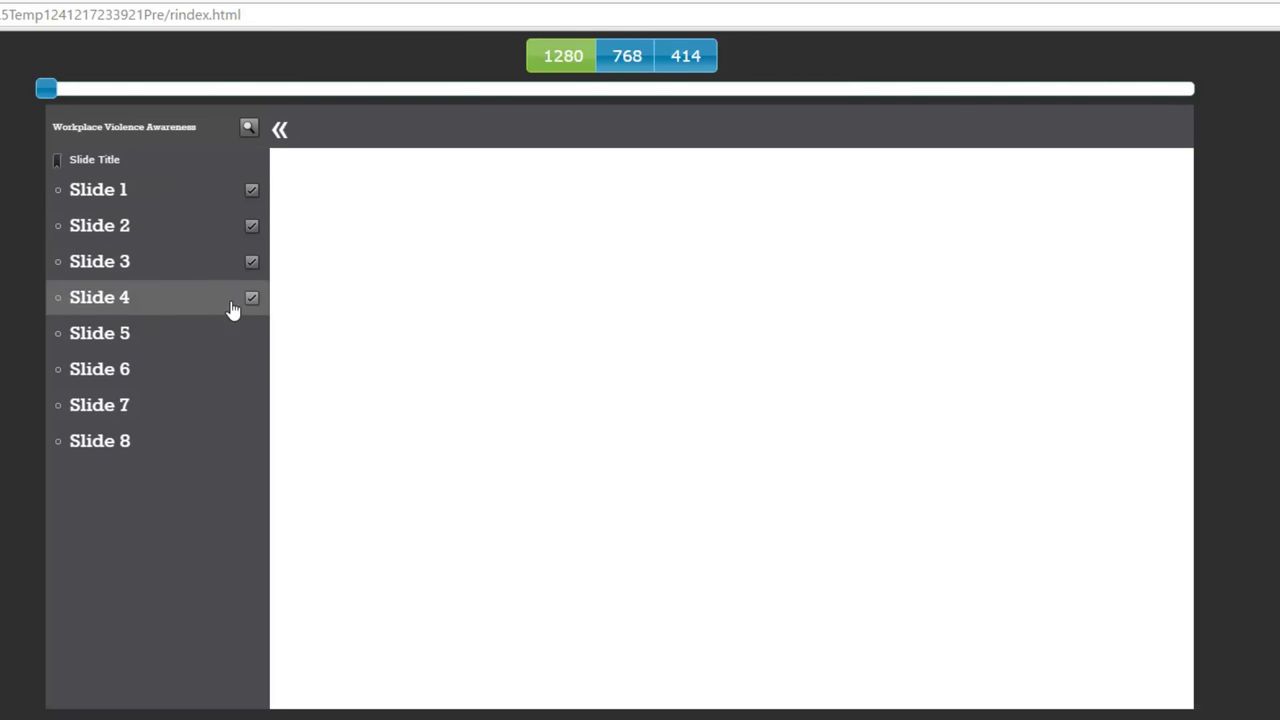
click(280, 132)
Toggle the TOC open and closed twice in the 1280 desktop layout.
click(64, 130)
click(279, 131)
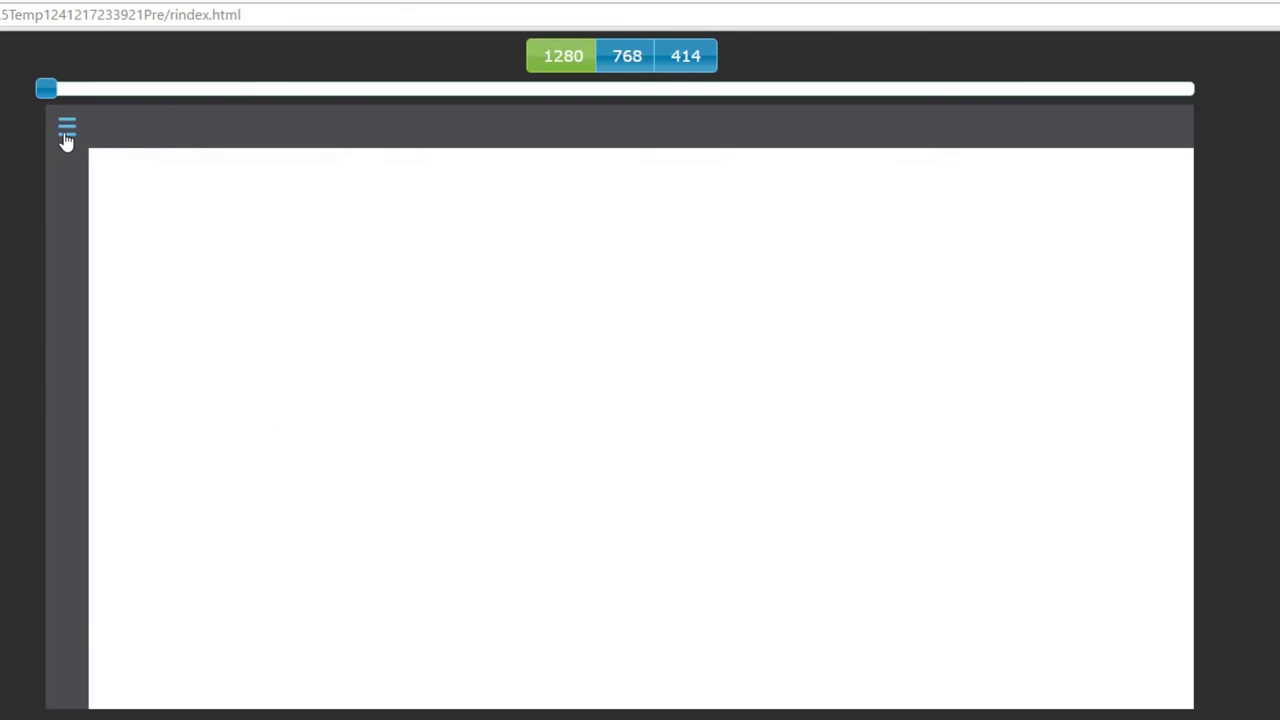
click(64, 132)
click(280, 133)
Switch to the 768 tablet layout and open, collapse and reopen the TOC.
click(629, 59)
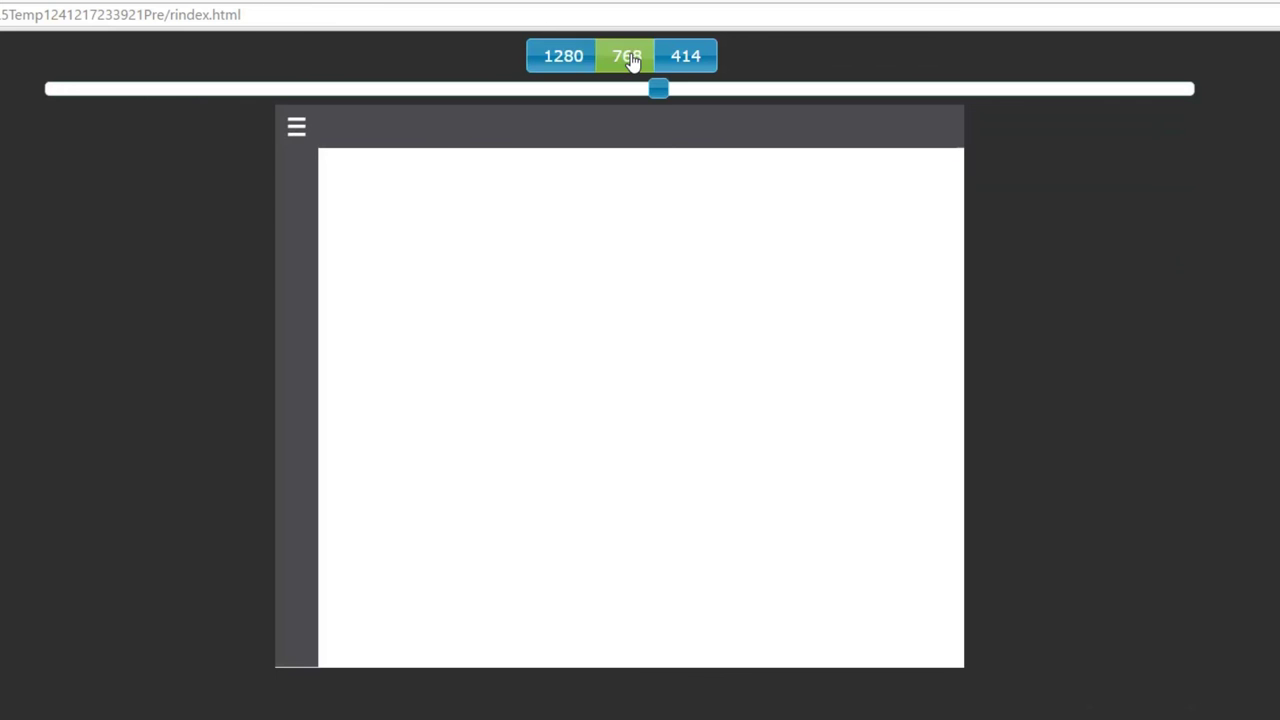
click(294, 129)
click(511, 144)
click(303, 135)
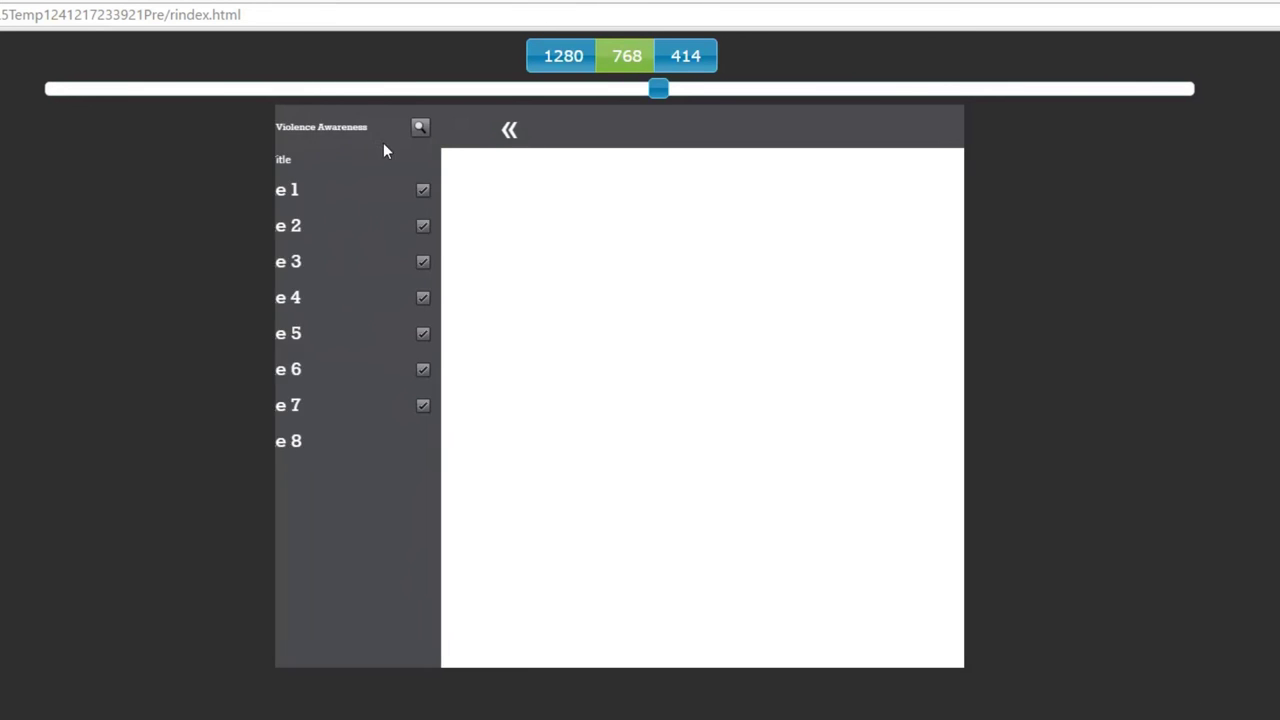
In the 414 mobile layout, jump to slides including Slide 2, then reopen the TOC at 1280.
click(697, 67)
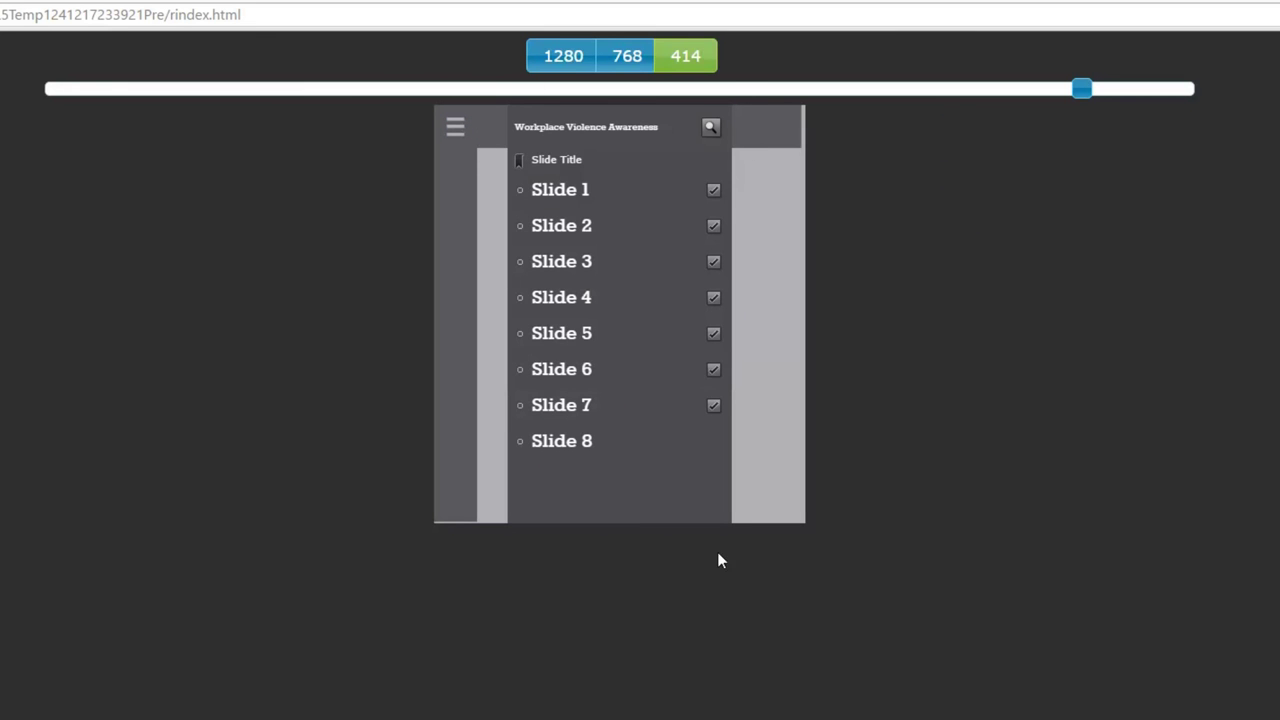
click(607, 194)
click(448, 132)
click(583, 228)
click(454, 132)
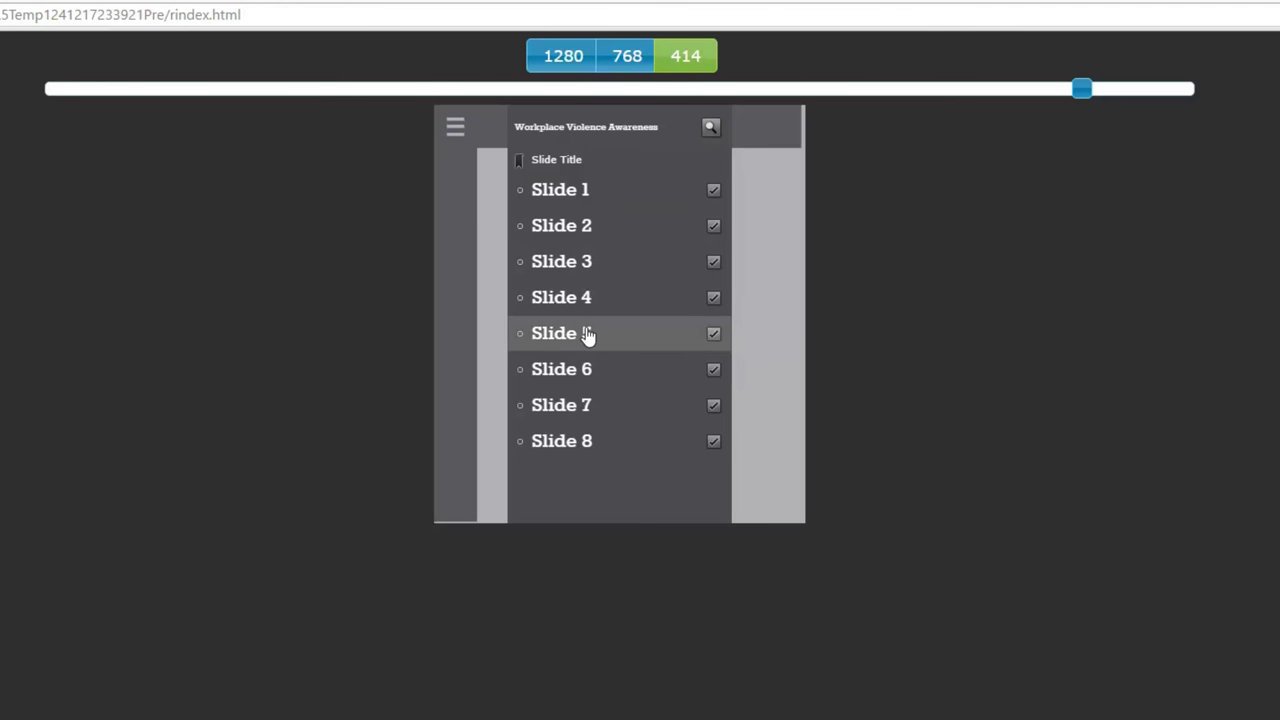
click(563, 55)
click(67, 136)
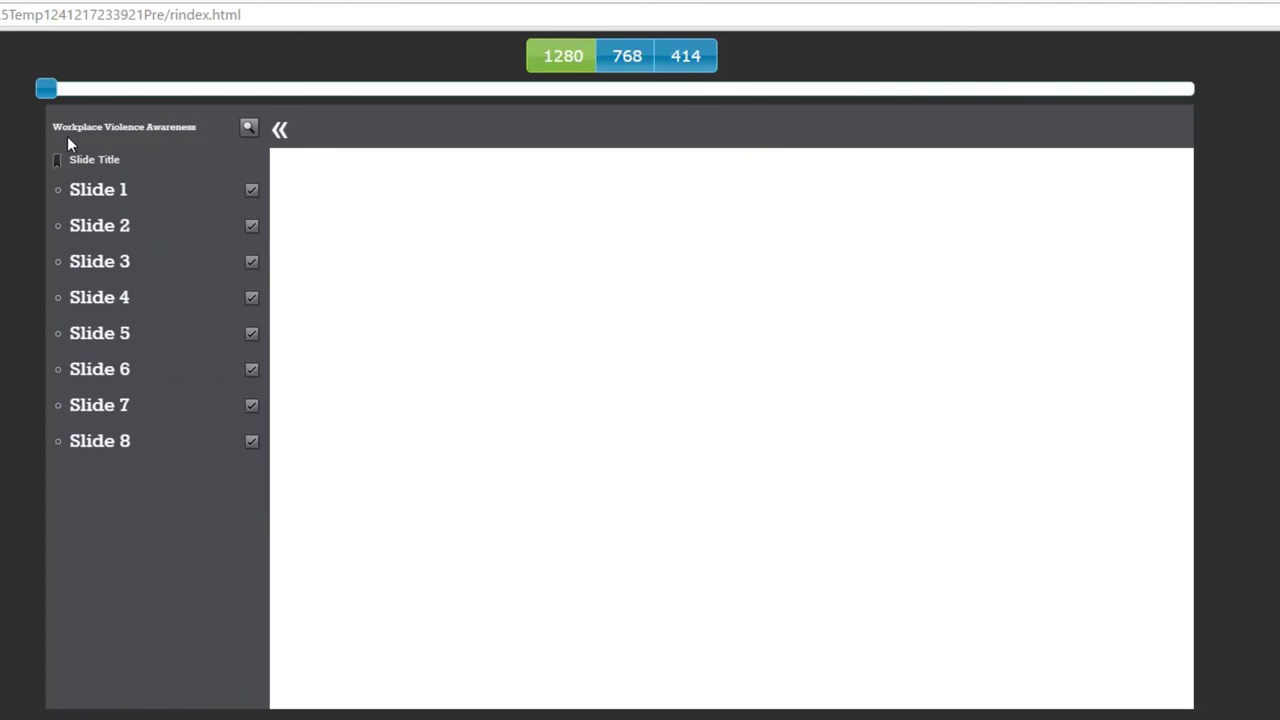
Collapse the TOC sidebar with the « button in the 1280 layout.
click(283, 136)
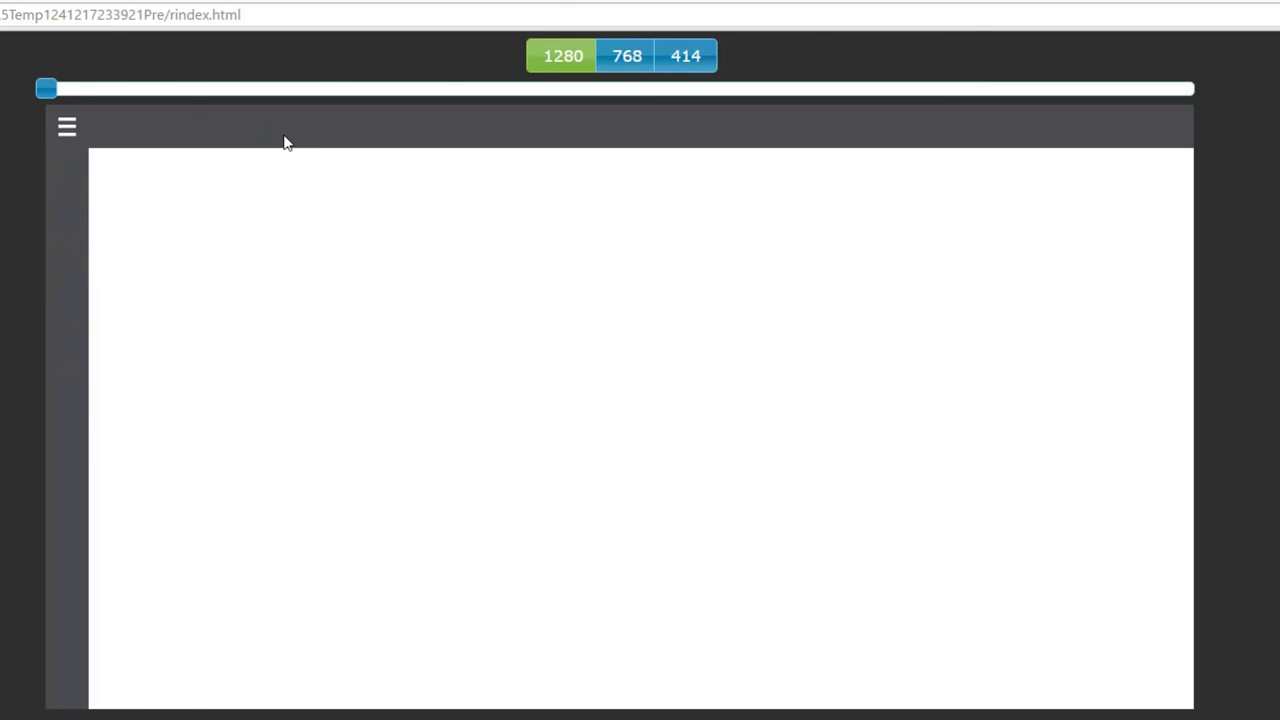